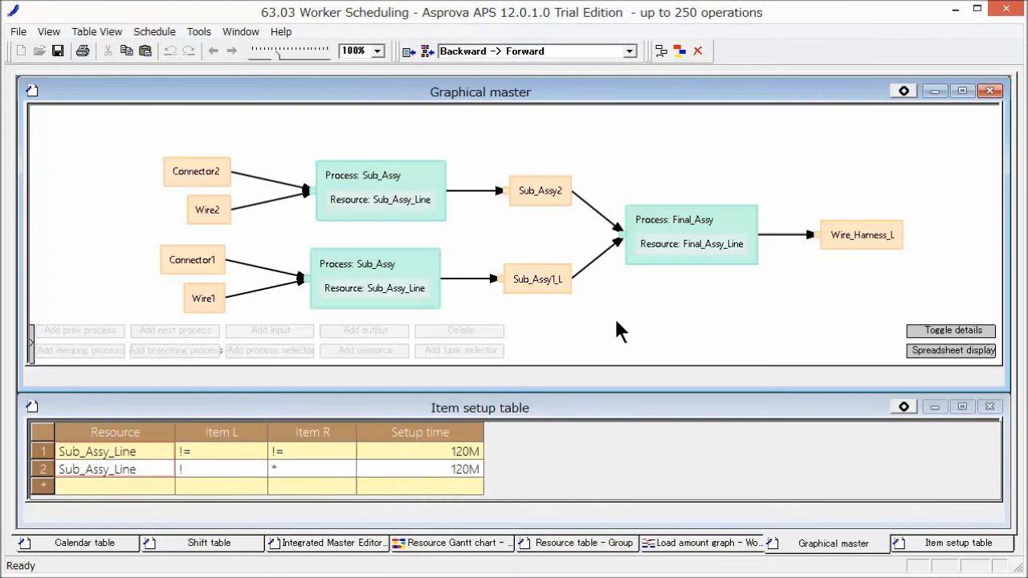
- Add a use instruction with code S1 to the Sub_Assy1_L process in the Sub_assy view of the Integrated Master Editor
left_click(595, 546)
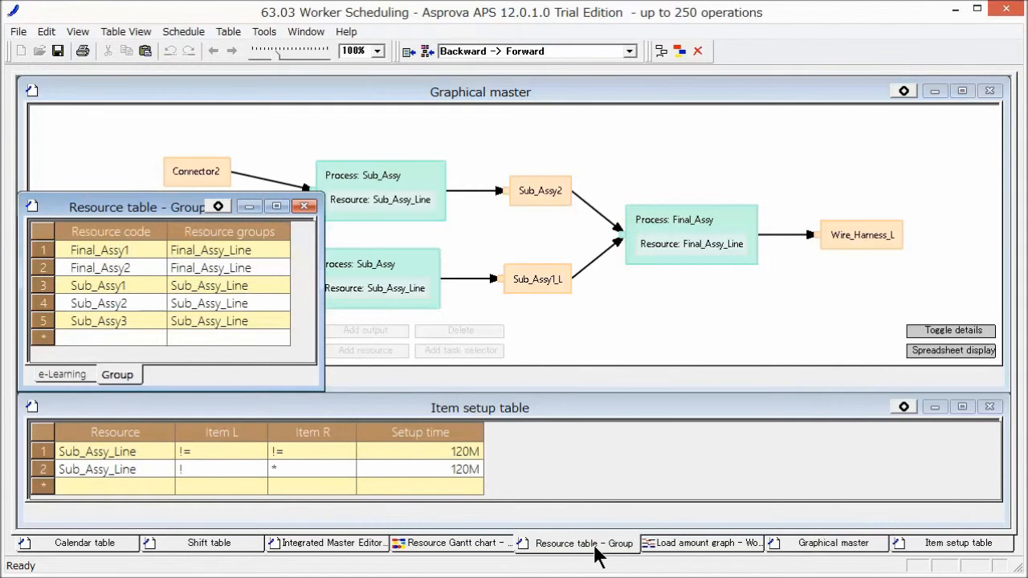
left_click(366, 550)
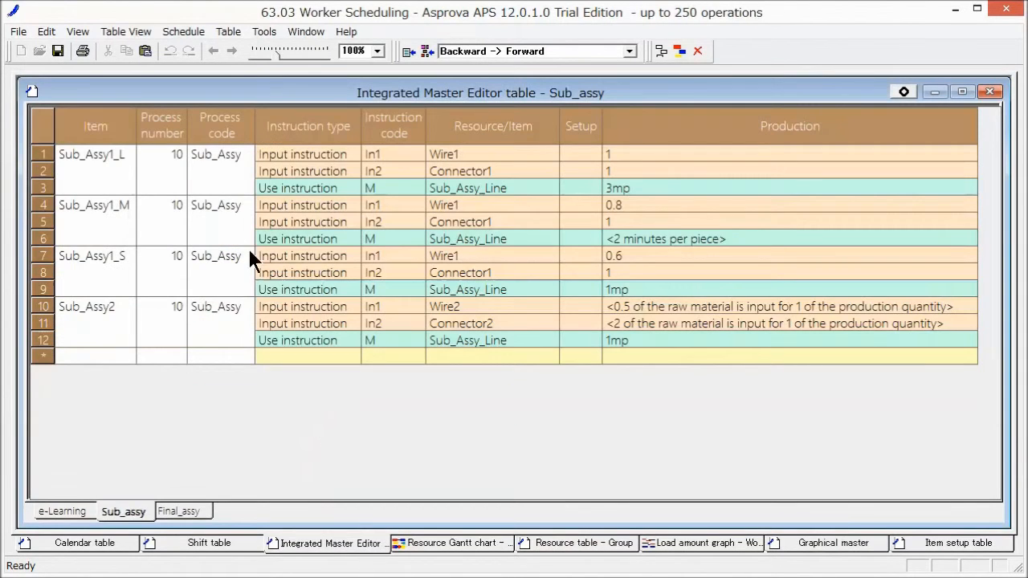
right_click(228, 192)
mouse_move(324, 198)
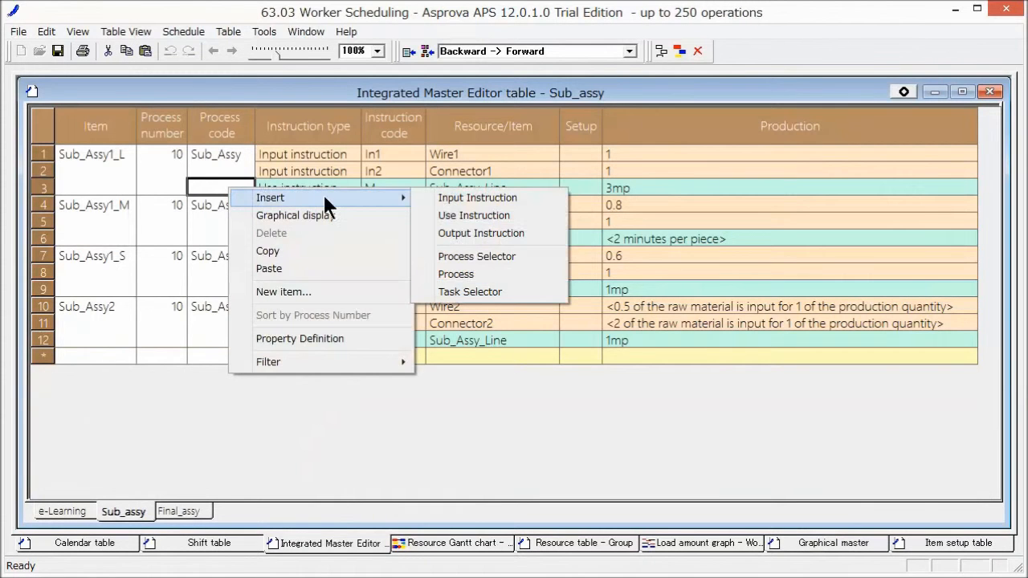
left_click(454, 214)
key("Tab")
type("S1")
- Assign the Worker(Setup) resource to Sub_Assy1_L's S1 instruction and set its setup value to 0
left_click(523, 186)
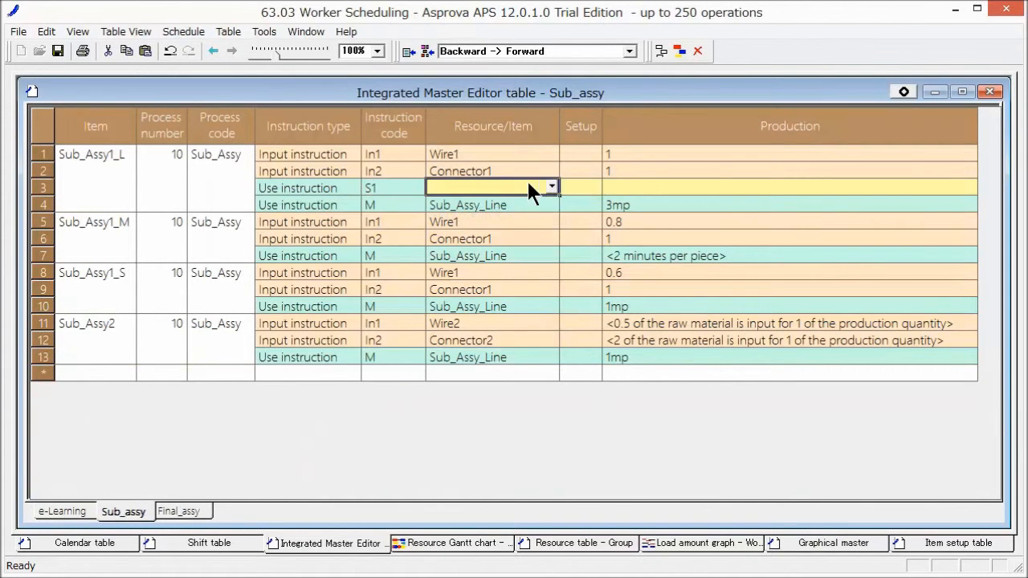
left_click(553, 187)
left_click_drag(554, 206, 554, 247)
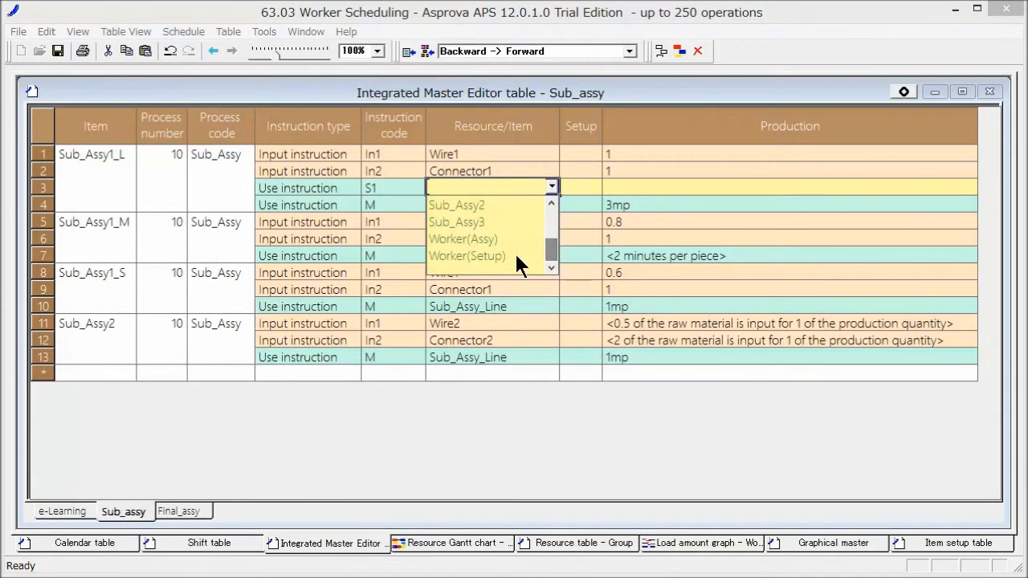
left_click(521, 257)
left_click(571, 187)
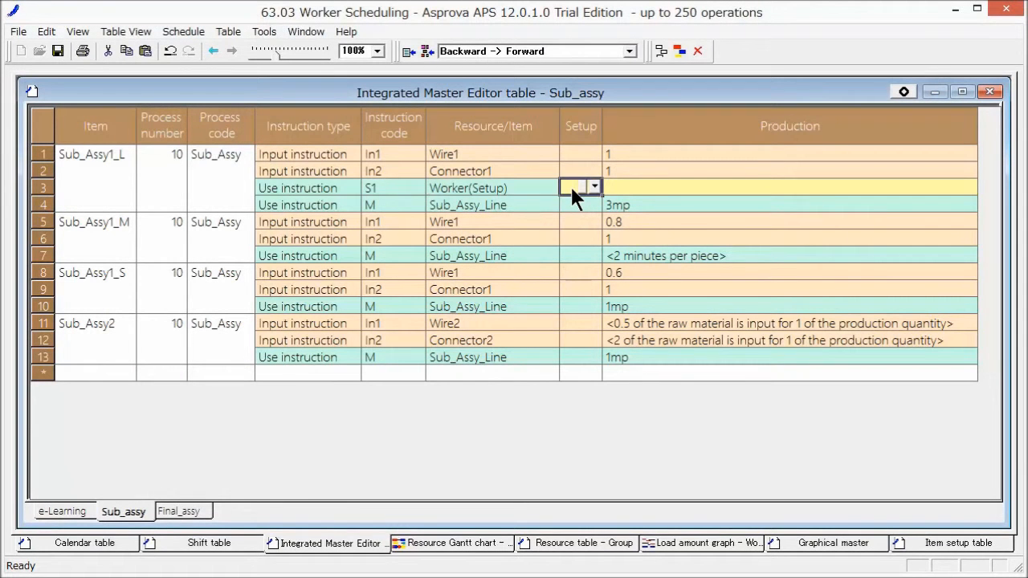
left_click(569, 201)
- Copy the S1 instruction's code, resource and setup values into a new use instruction for Sub_Assy1_M
left_click_drag(394, 187, 547, 192)
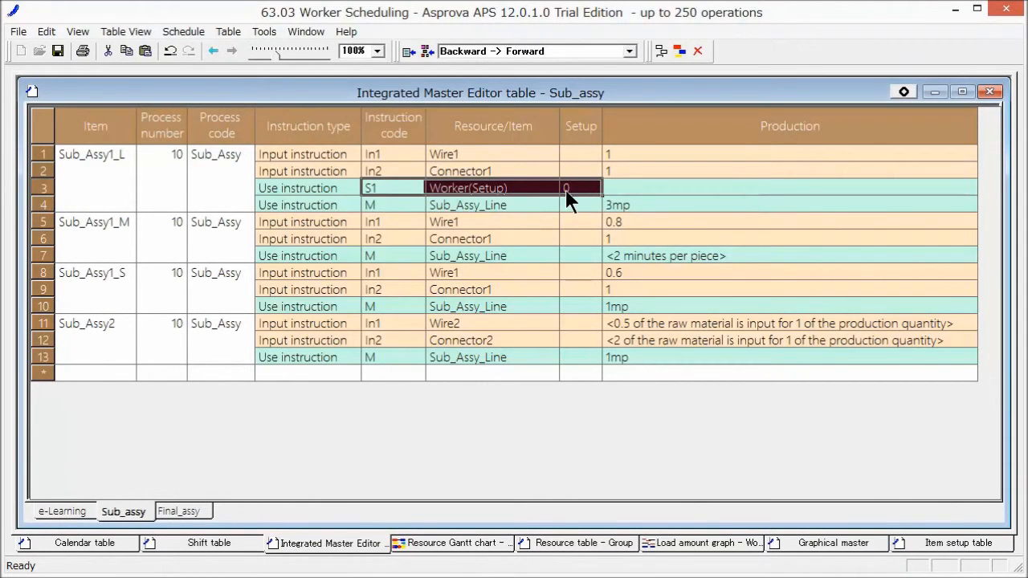
right_click(565, 189)
left_click(580, 254)
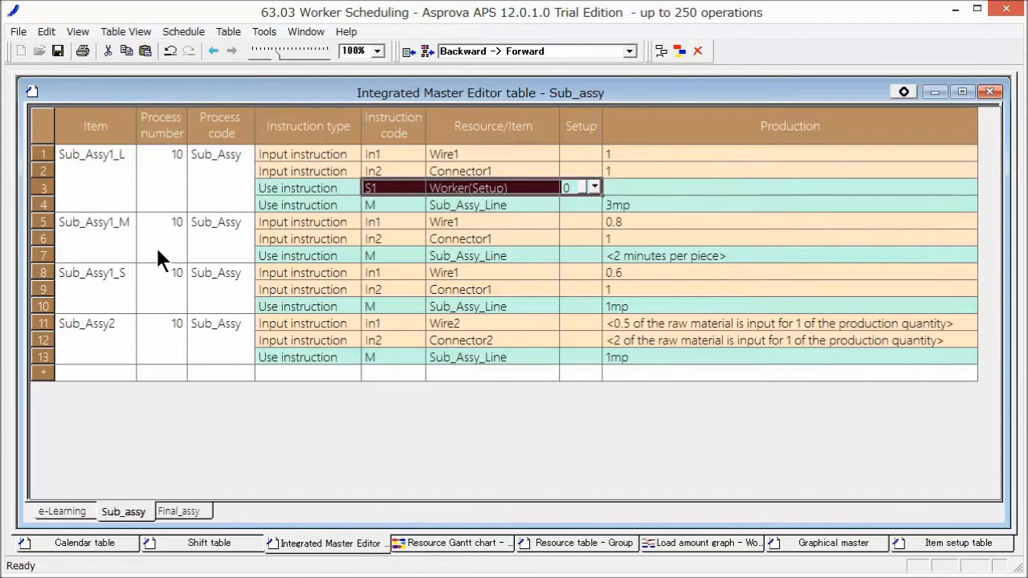
right_click(203, 255)
mouse_move(343, 267)
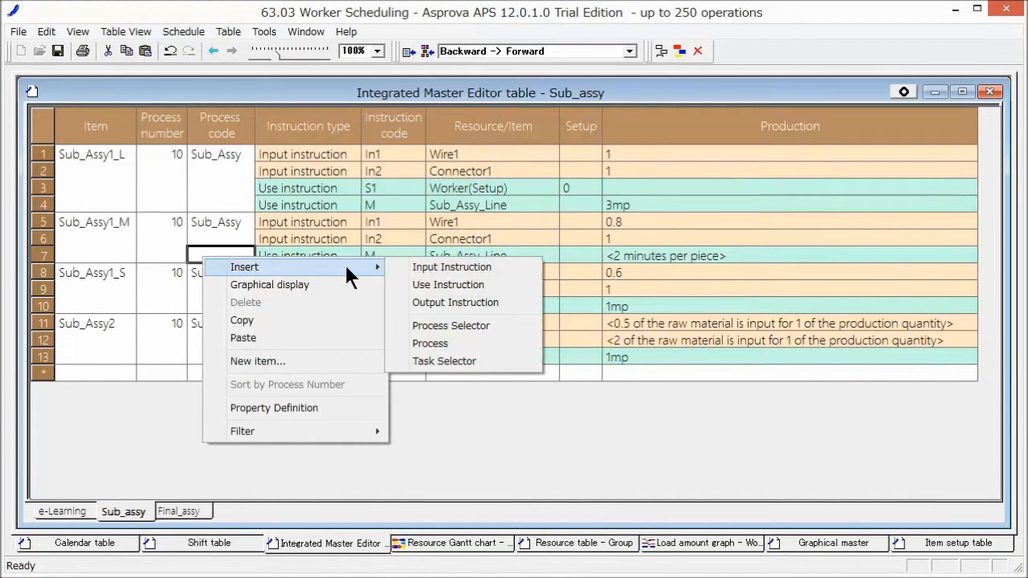
left_click(431, 286)
right_click(392, 254)
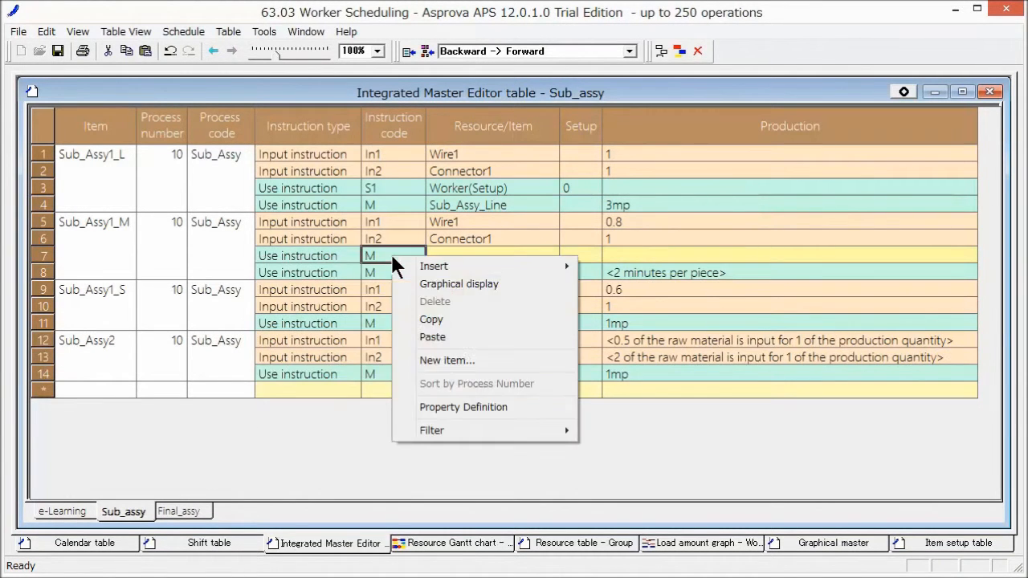
left_click(430, 336)
- Insert a use instruction for Sub_Assy1_S and paste the copied S1 Worker(Setup) values into it
right_click(226, 320)
mouse_move(241, 332)
left_click(454, 343)
left_click(402, 323)
right_click(402, 318)
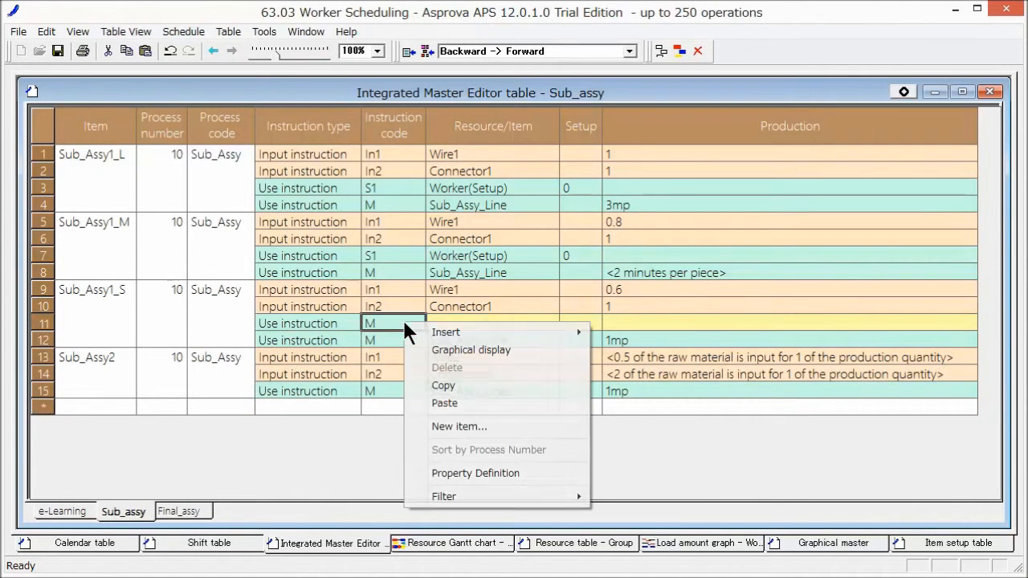
left_click(427, 403)
- Insert a use instruction for Sub_Assy2 and paste the copied S1 Worker(Setup) values into it
left_click(238, 386)
right_click(241, 391)
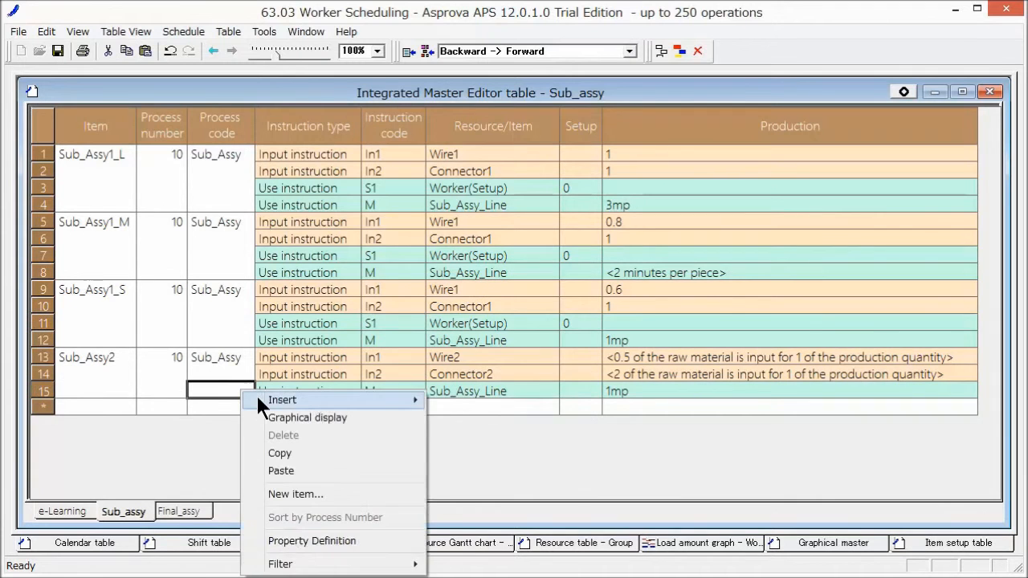
mouse_move(368, 396)
left_click(443, 415)
right_click(387, 385)
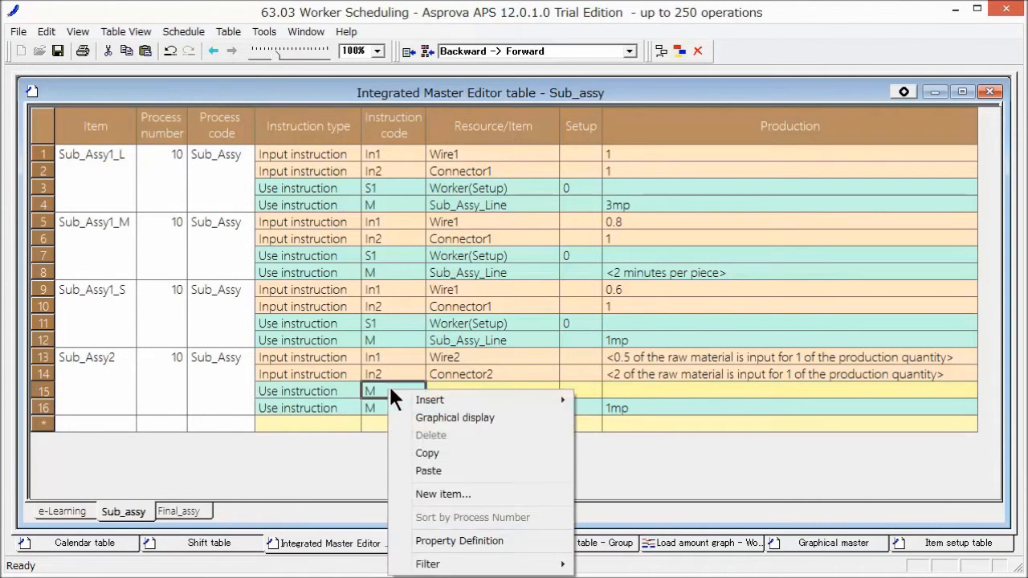
left_click(421, 469)
- Set the setup value to 0 on the Sub_Assy_Line use instructions of all four sub-assembly items
left_click(565, 206)
type("0")
left_click(569, 276)
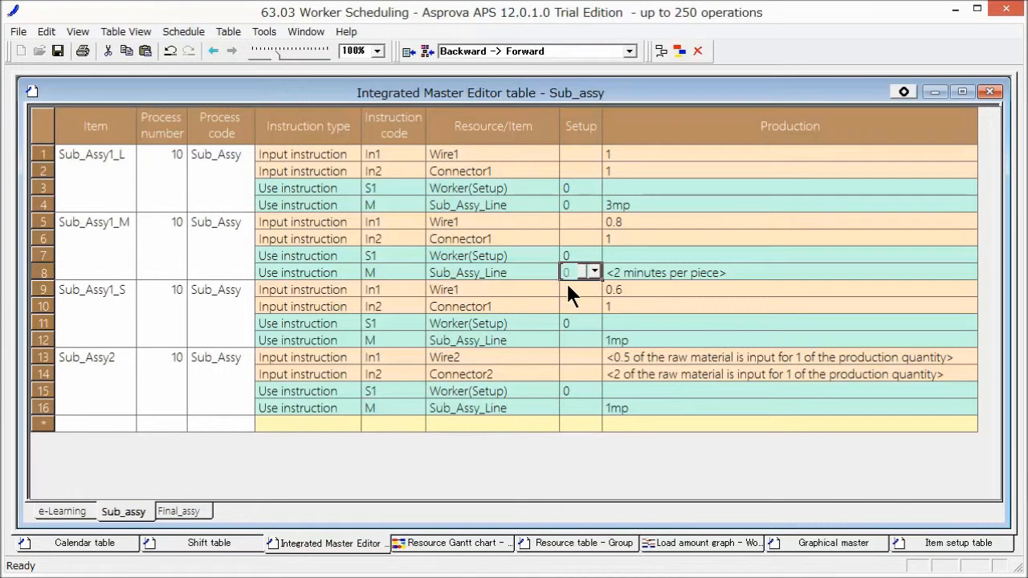
left_click(567, 340)
left_click(566, 403)
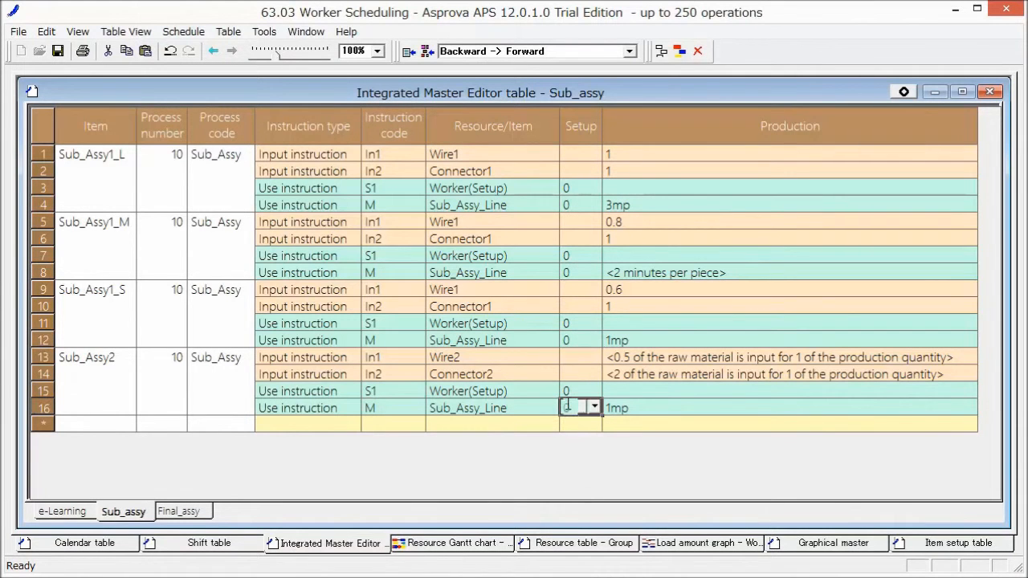
left_click(565, 419)
- Show the Item setup table over the master editor and narrow its window to fit its columns
left_click(928, 544)
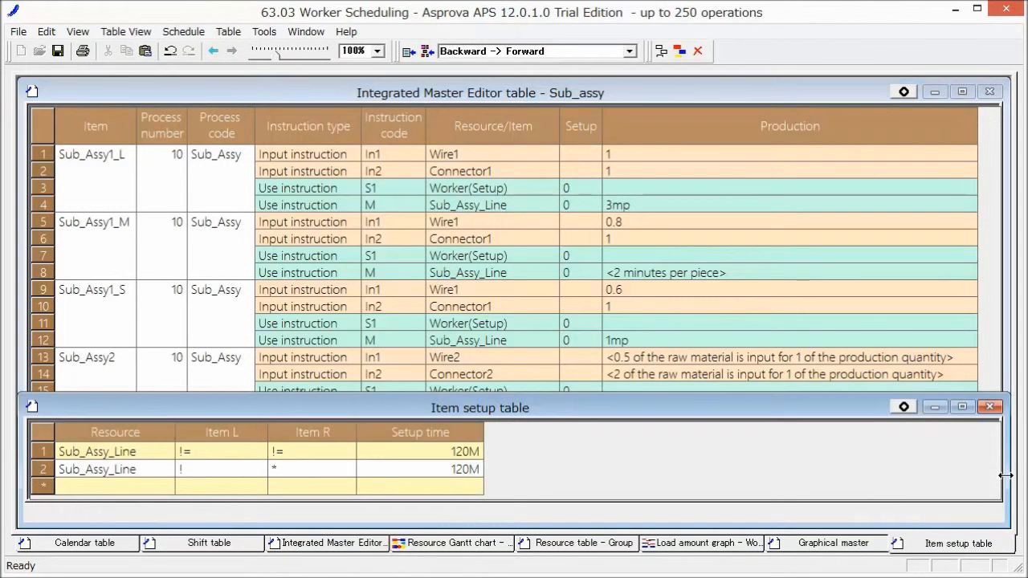
left_click_drag(1005, 476, 520, 428)
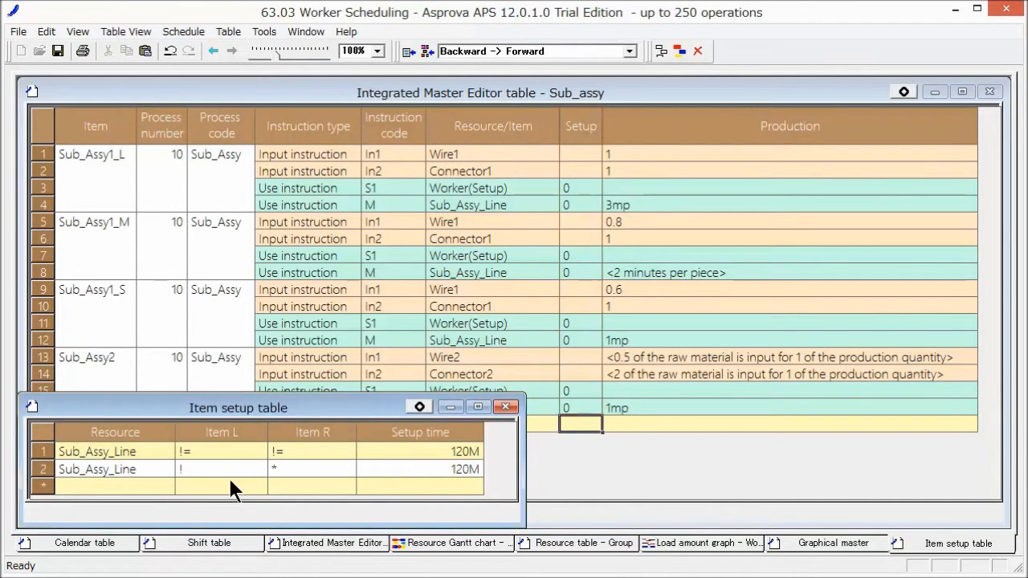
- Add a new Calendar table row for the Worker(Setup) resource, with the Shift table shown alongside
left_click(120, 549)
left_click(165, 550)
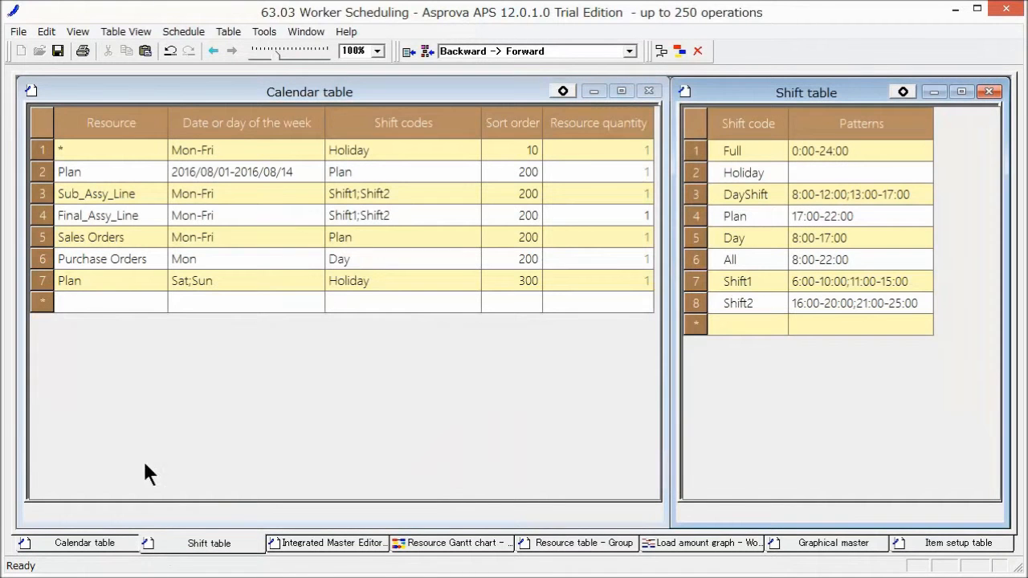
left_click(113, 302)
left_click(159, 302)
left_click_drag(162, 329, 160, 376)
left_click(136, 373)
- Set the Worker(Setup) calendar row's date or day of the week to Mon-Fri by copying it from an existing row
left_click(193, 301)
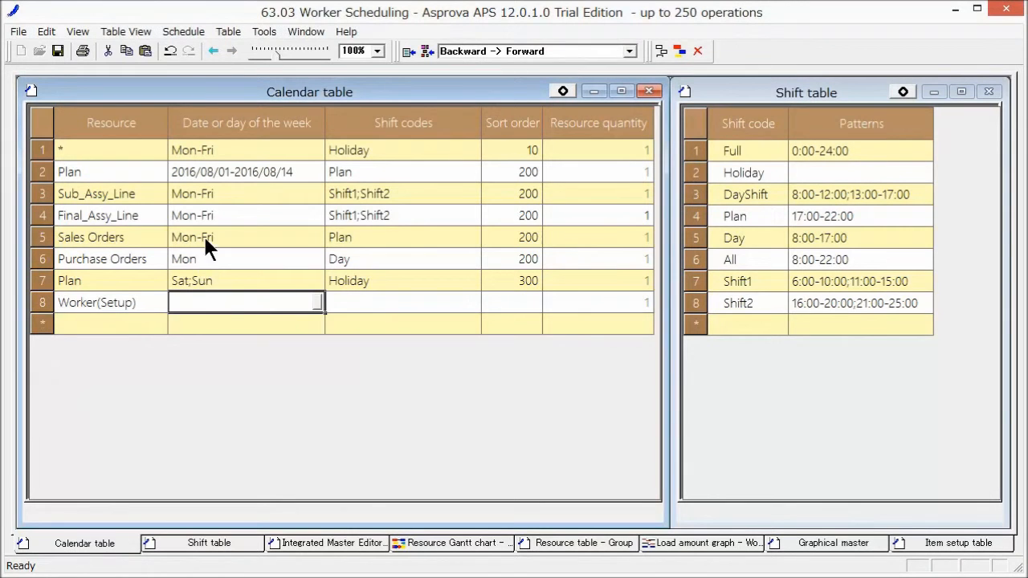
right_click(207, 249)
left_click(222, 290)
left_click(211, 305)
right_click(209, 302)
left_click(234, 371)
- Set the Worker(Setup) calendar row's shift codes to Shift1=2;Shift2=2
left_click(377, 309)
type("Shift1")
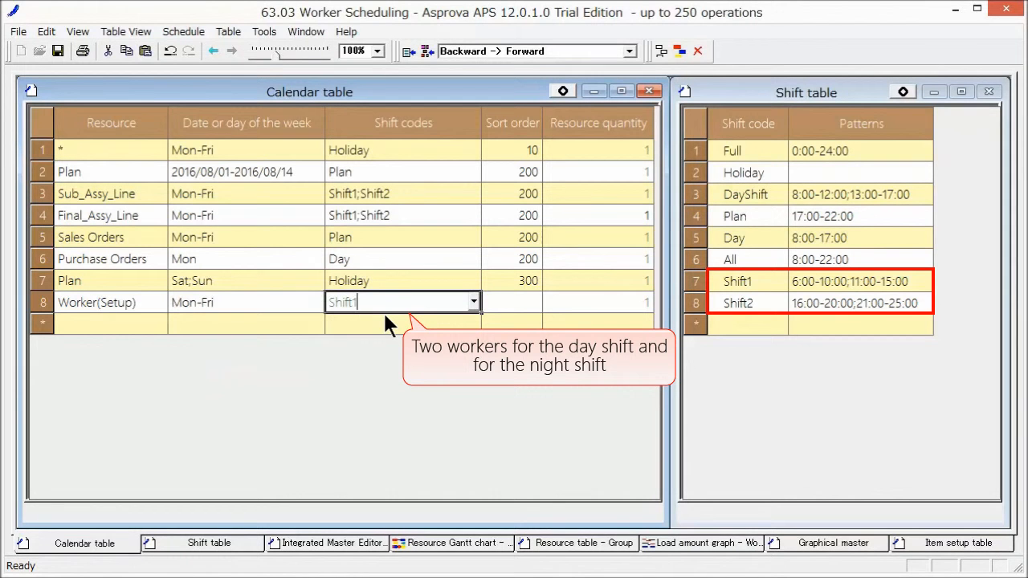
type("=2;Shift2=2")
key("Tab")
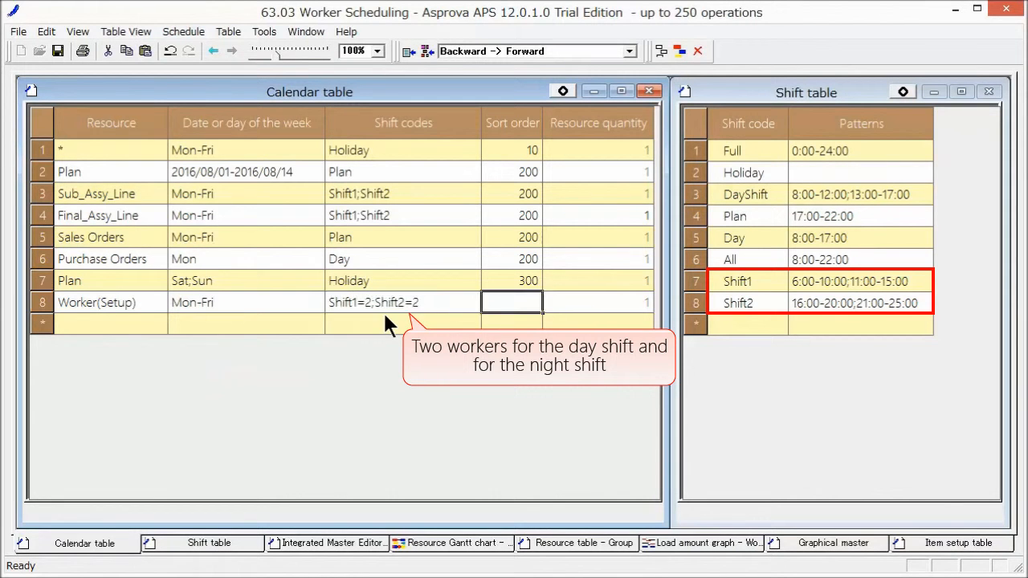
- Run the scheduling from the Sub_Assy Resource Gantt chart and switch to the Final_Assy chart
left_click(452, 544)
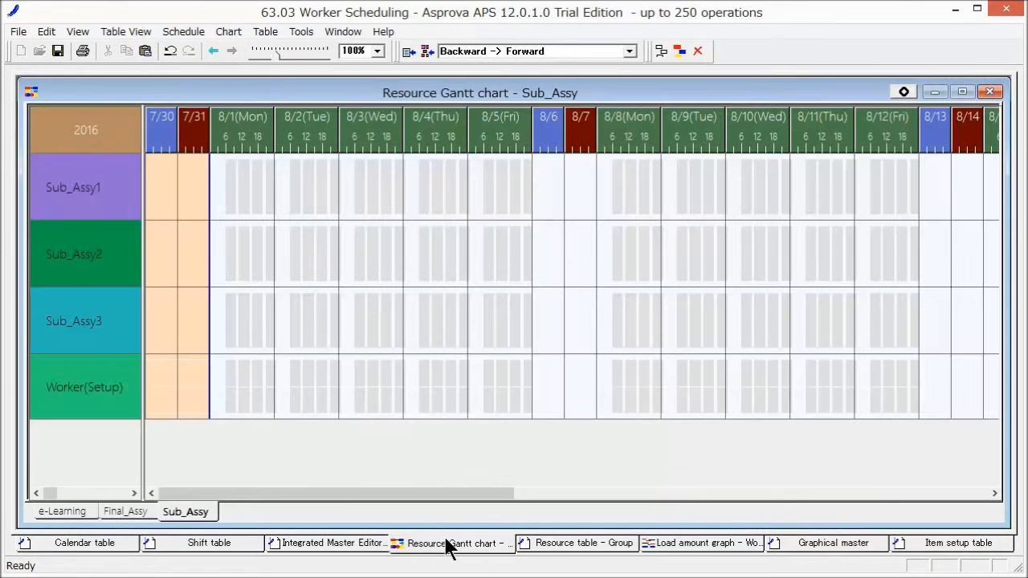
left_click(679, 51)
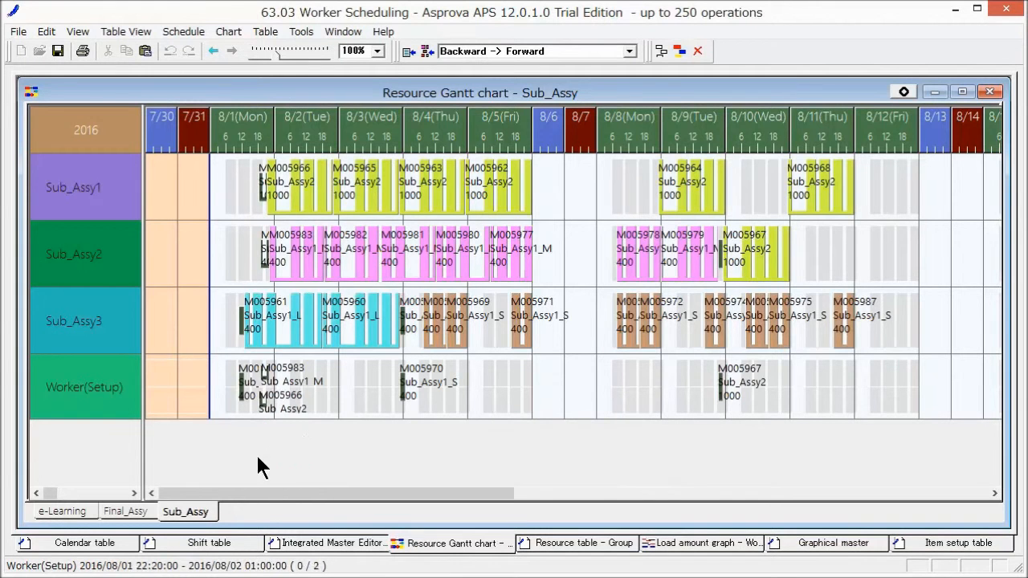
left_click(137, 511)
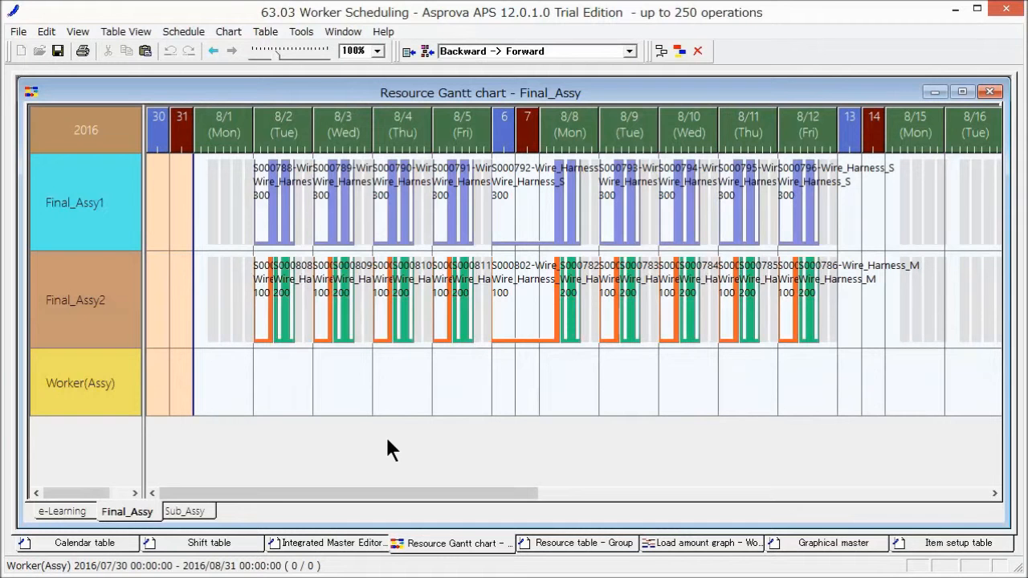
- Add a use instruction with code S1 to the Wire_Harness_L process in the Final_assy view of the Integrated Master Editor
left_click(356, 543)
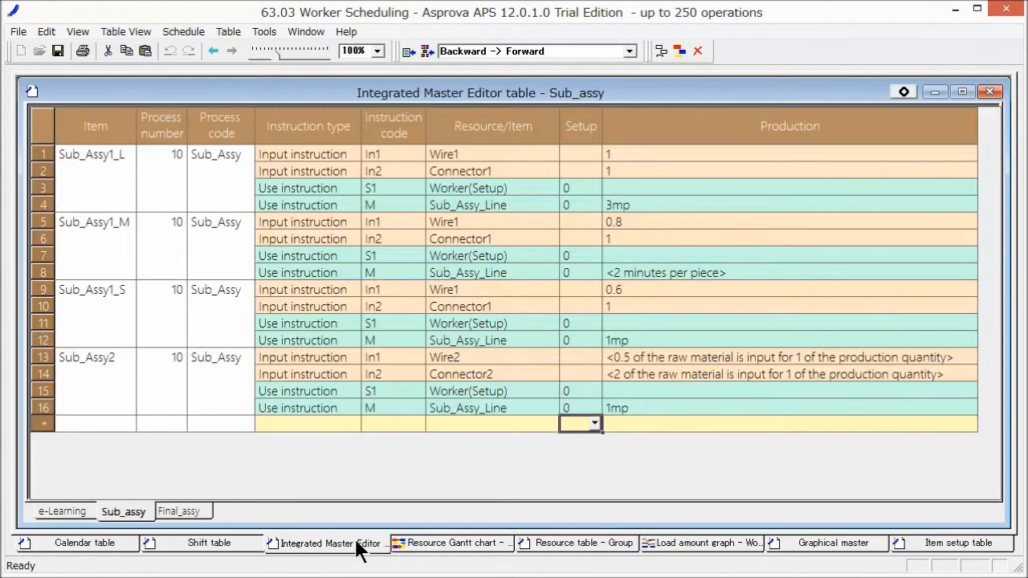
left_click(181, 512)
right_click(245, 194)
mouse_move(406, 200)
left_click(445, 223)
left_click(418, 198)
type("S1")
- Assign the Worker(Assy) resource to Wire_Harness_L's S1 instruction and set its production value to 0
left_click(546, 200)
left_click(551, 199)
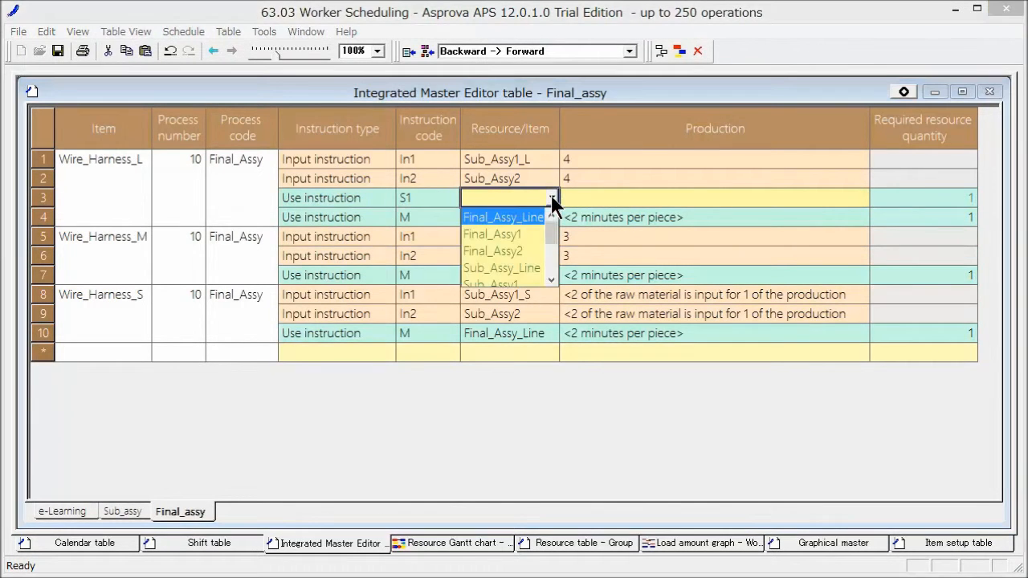
left_click_drag(551, 220, 550, 257)
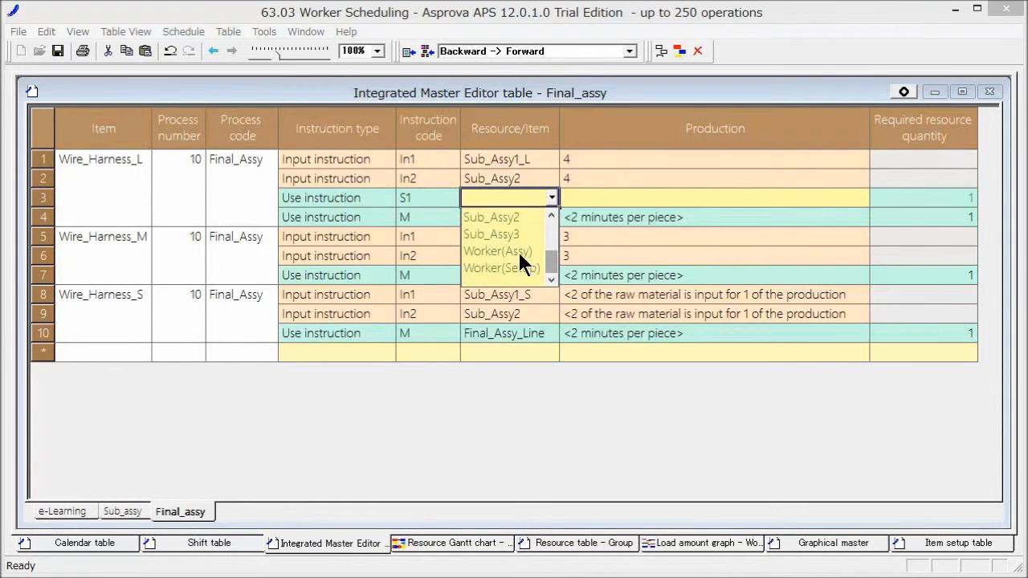
left_click(517, 252)
type("0")
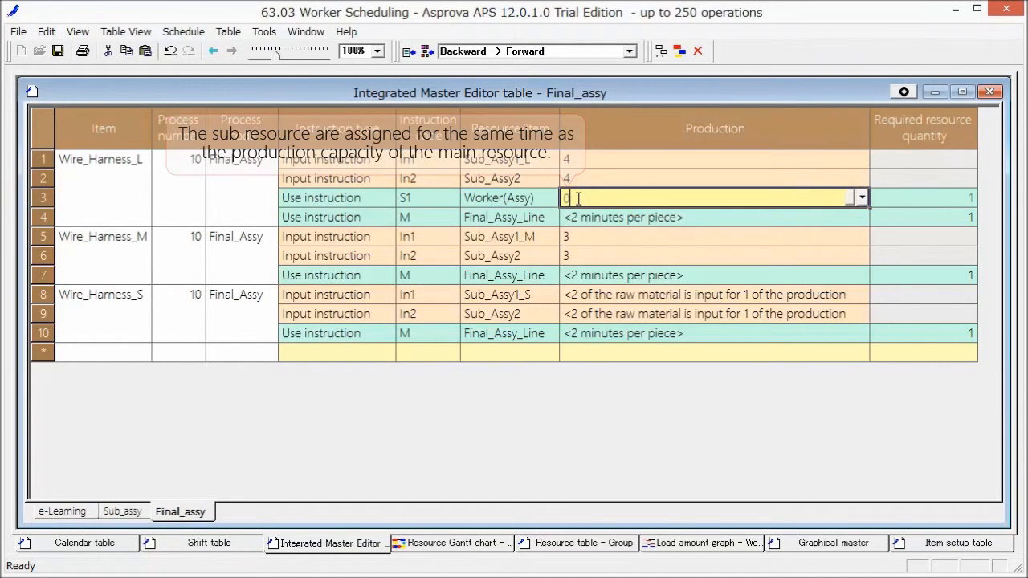
left_click(594, 214)
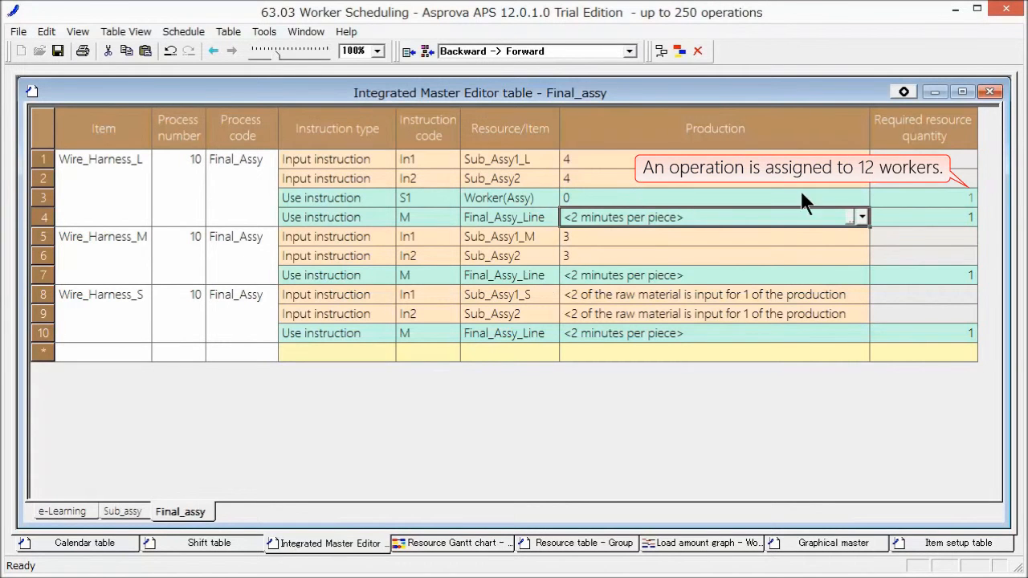
- Set the required resource quantity of Wire_Harness_L's Worker(Assy) instruction to 12
left_click(925, 198)
type("12")
key("Return")
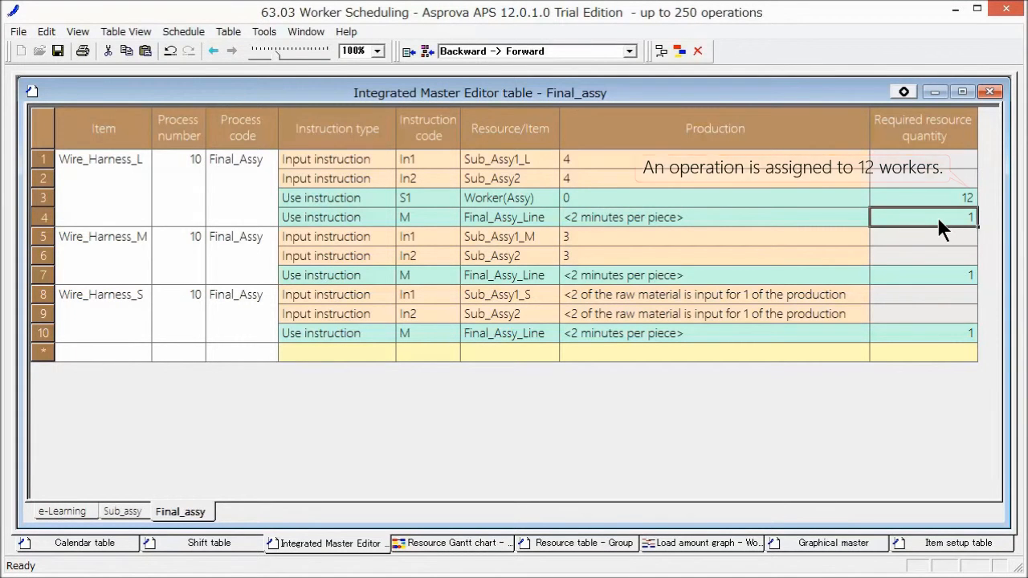
- Copy the S1 instruction's code, Worker(Assy) resource and production value into a new use instruction for Wire_Harness_M
left_click_drag(421, 199, 587, 199)
right_click(588, 199)
left_click(605, 258)
right_click(256, 274)
mouse_move(337, 284)
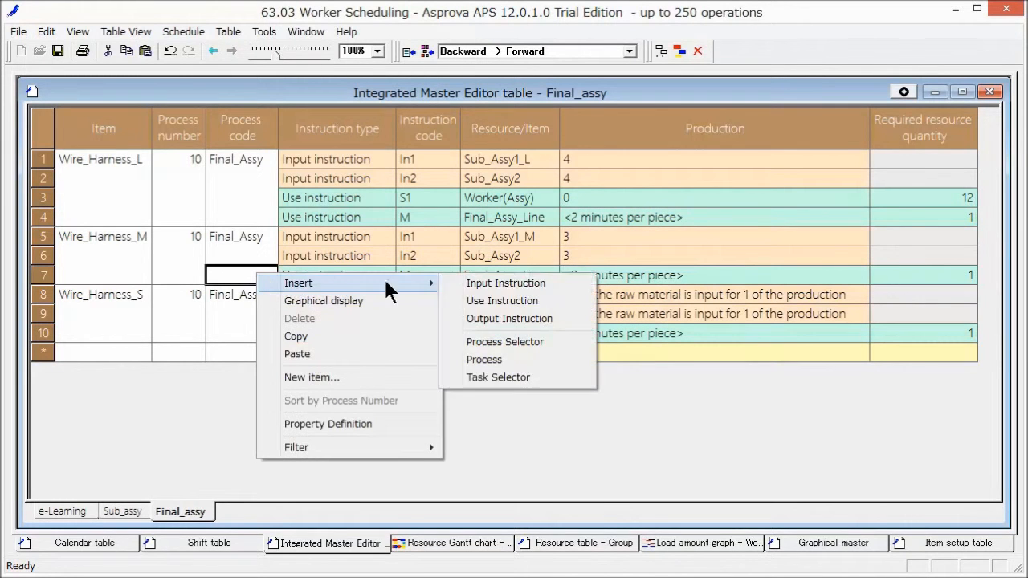
left_click(469, 299)
left_click(431, 276)
right_click(433, 277)
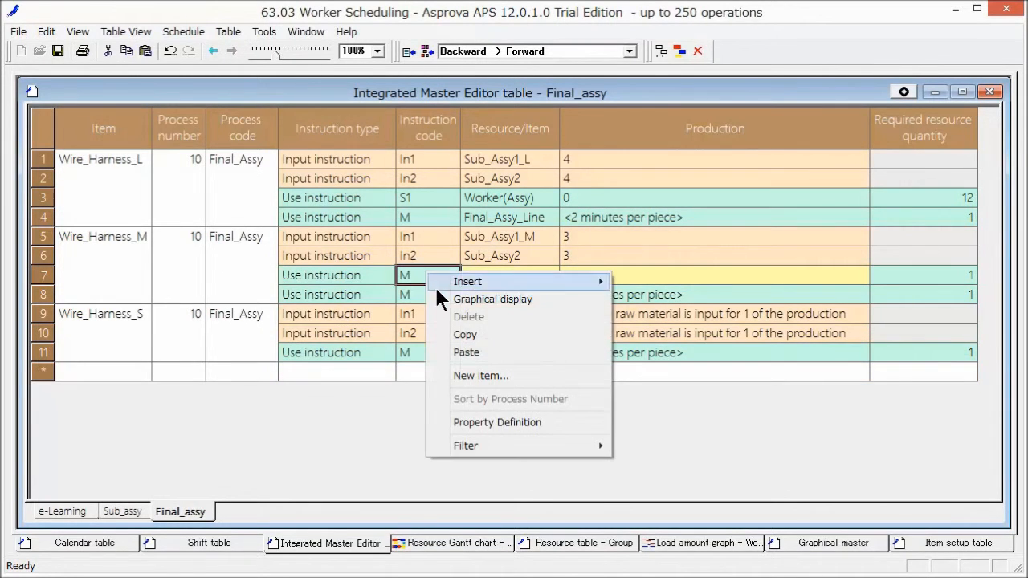
left_click(446, 347)
- Set the required resource quantity of Wire_Harness_M's Worker(Assy) instruction to 8
left_click(881, 272)
type("8")
key("Return")
- Insert a use instruction for Wire_Harness_S and paste the copied S1 Worker(Assy) values into it
right_click(248, 350)
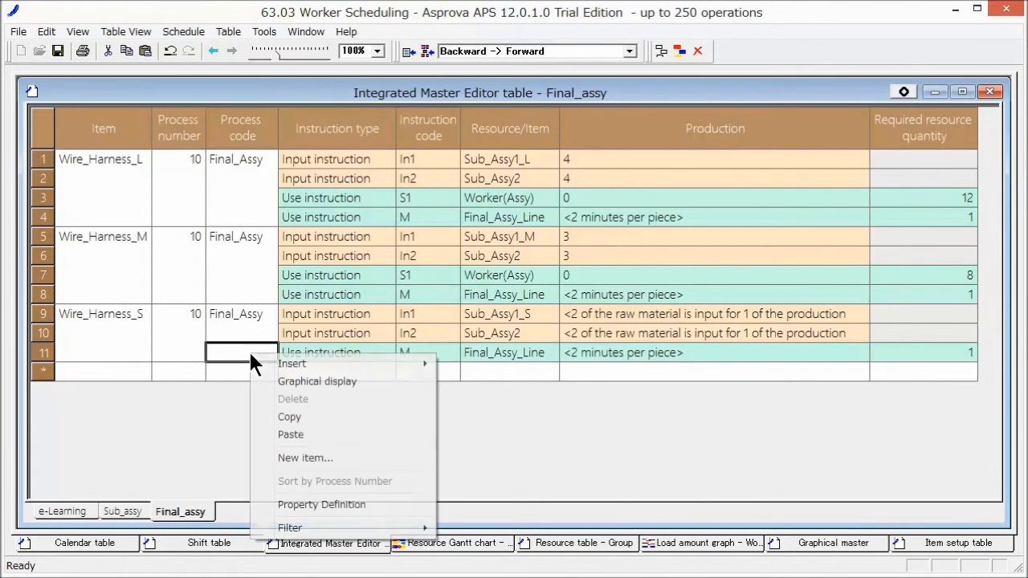
mouse_move(304, 362)
left_click(456, 381)
left_click(435, 351)
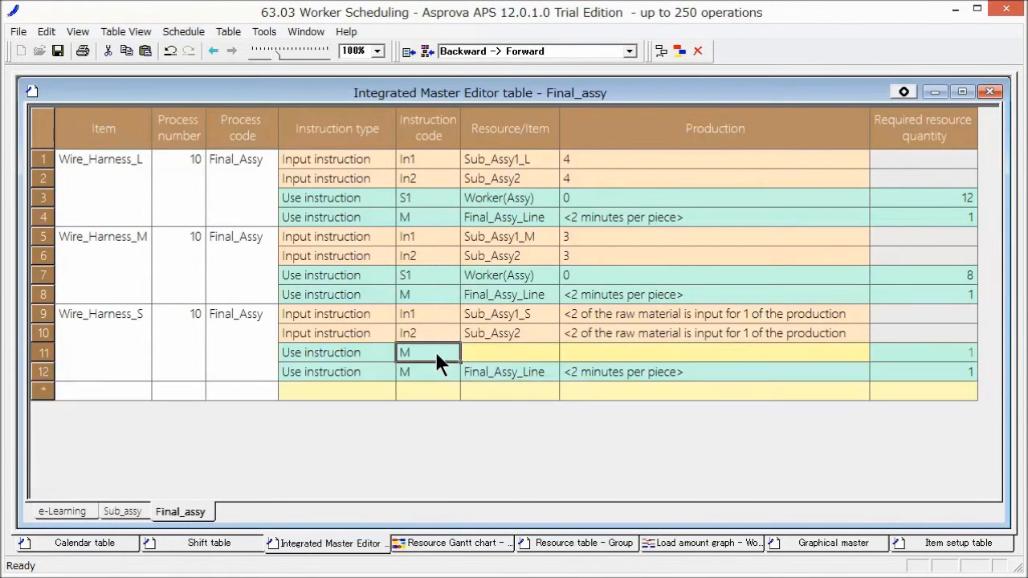
right_click(436, 354)
left_click(464, 424)
- Set the required resource quantity of Wire_Harness_S's Worker(Assy) instruction to 4
left_click(941, 358)
type("4")
key("Return")
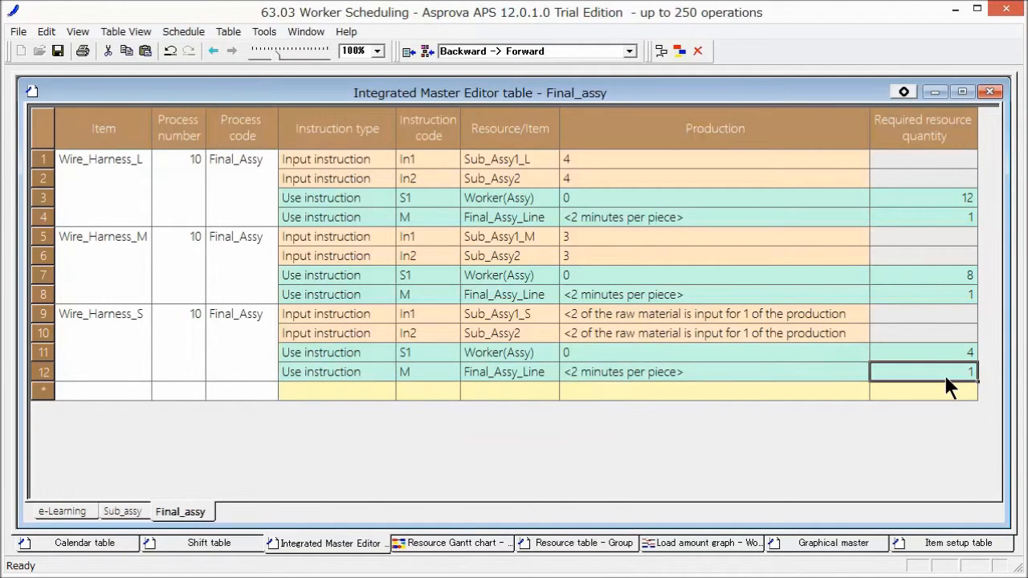
- Bring up the calendar table alongside the shift table and add a new calendar entry for the Worker(Assy) resource
left_click(130, 543)
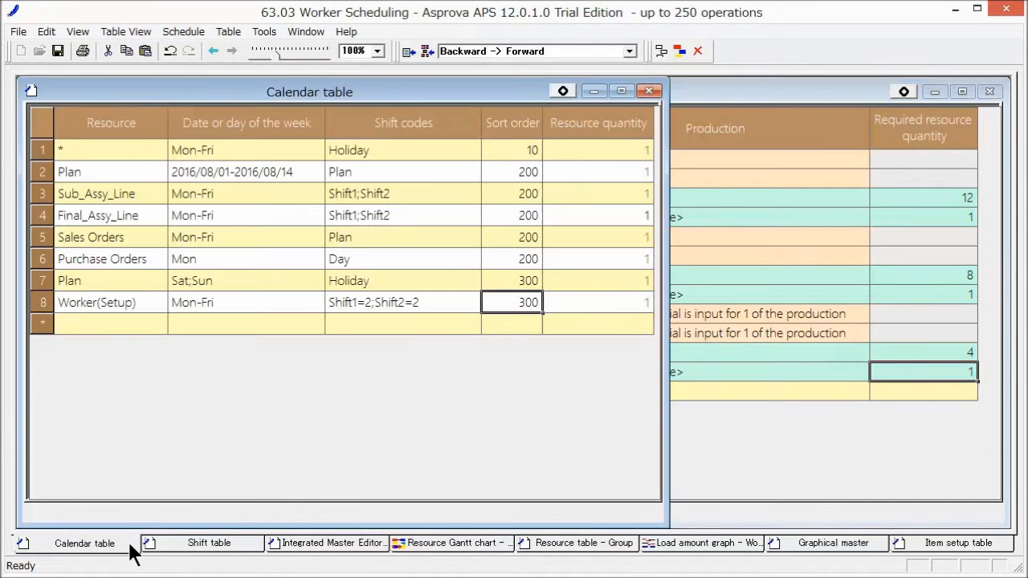
left_click(172, 546)
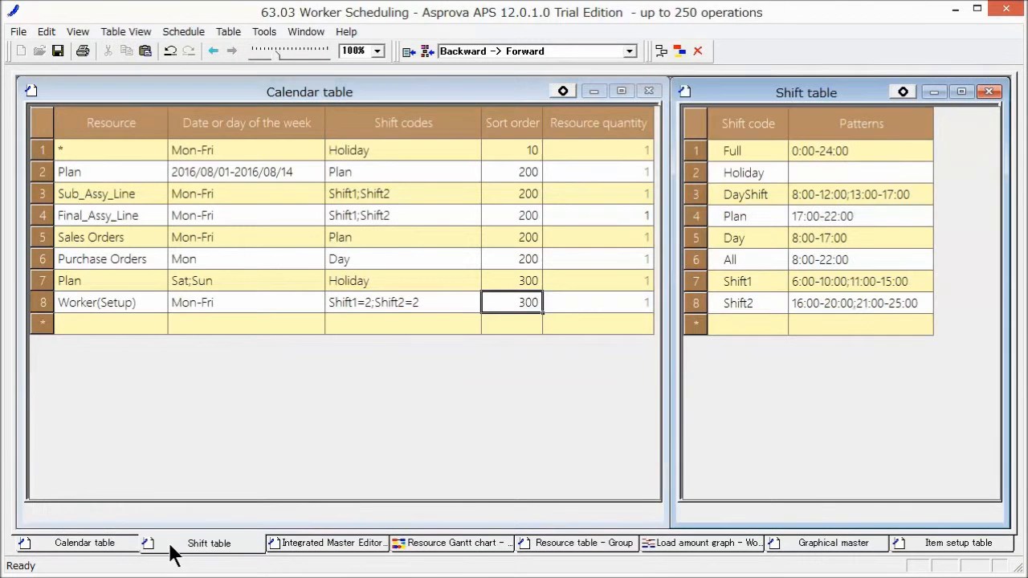
left_click(116, 325)
left_click(159, 323)
left_click_drag(159, 347, 166, 406)
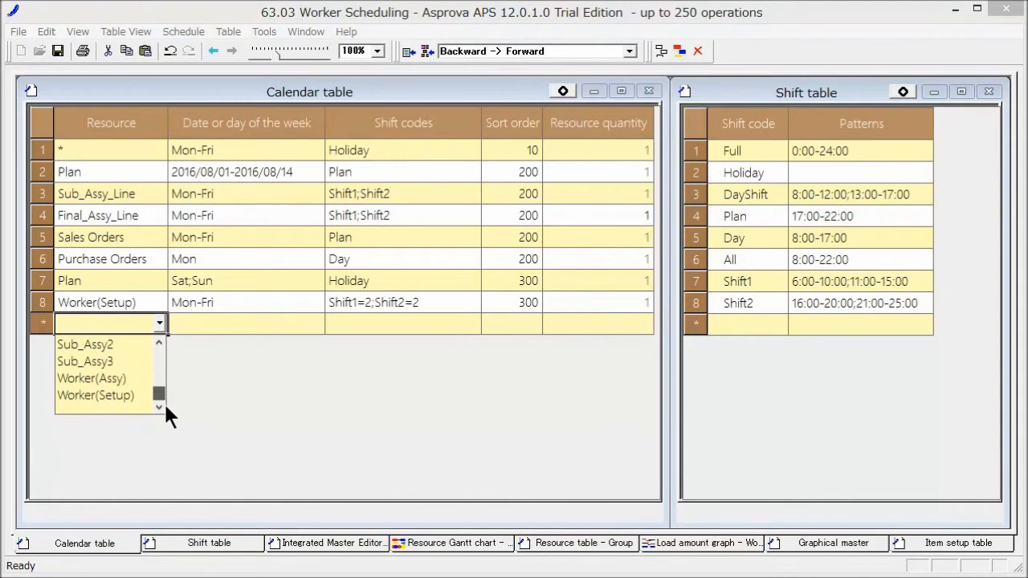
left_click(111, 379)
- Copy the Mon-Fri day setting from the Worker(Setup) calendar entry into the Worker(Assy) entry
left_click(191, 320)
left_click(201, 300)
right_click(215, 303)
left_click(229, 352)
left_click(232, 325)
right_click(231, 326)
left_click(269, 393)
- Copy the shift codes of the Worker(Setup) calendar entry into the Worker(Assy) entry
left_click(363, 323)
left_click(376, 304)
right_click(374, 303)
left_click(401, 355)
left_click(401, 325)
right_click(404, 327)
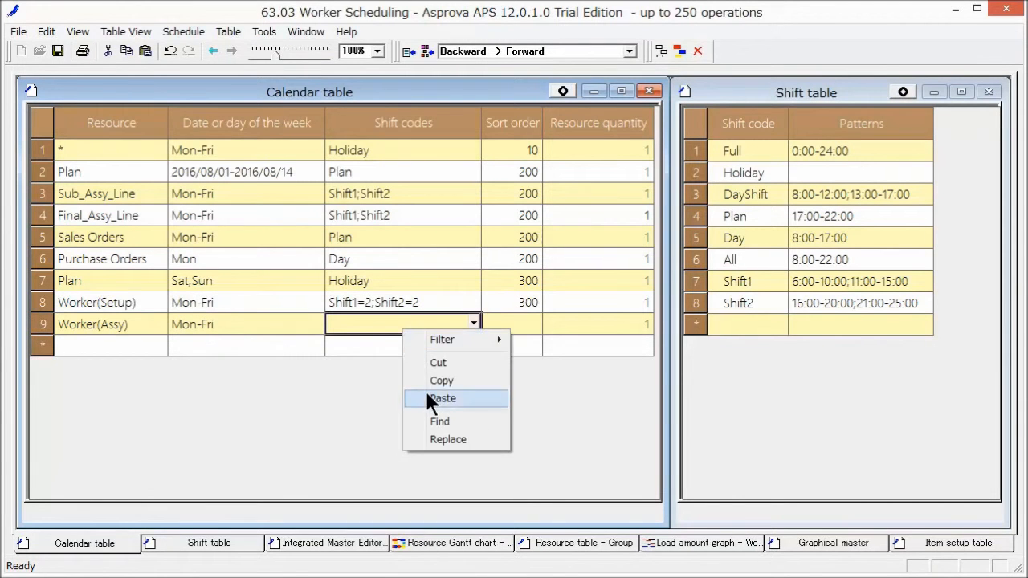
left_click(442, 399)
- Change the Worker(Assy) calendar entry's shift codes to Shift1=20;Shift2=12 and set its sort order to 300
left_click(371, 324)
type("0")
left_click(421, 323)
type("1")
left_click(515, 326)
type("300")
left_click(514, 339)
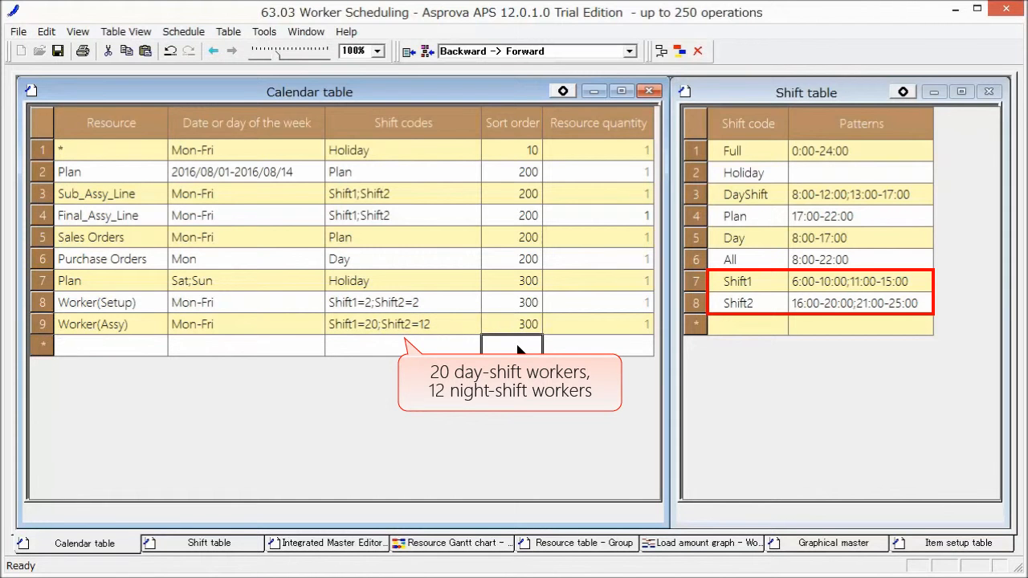
- Rerun the Backward -> Forward scheduling with the Final_Assy resource Gantt chart on display
left_click(482, 543)
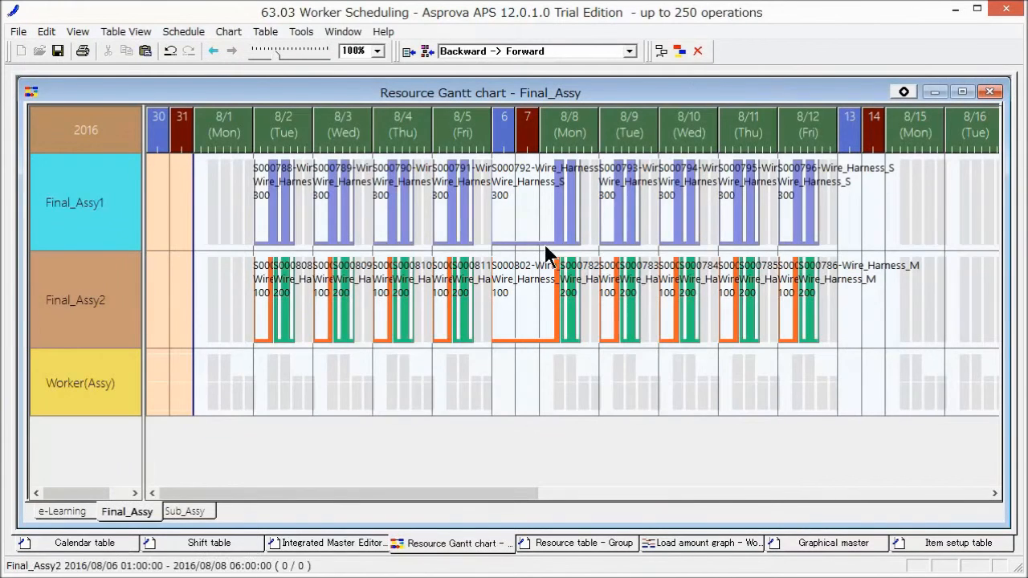
left_click(677, 51)
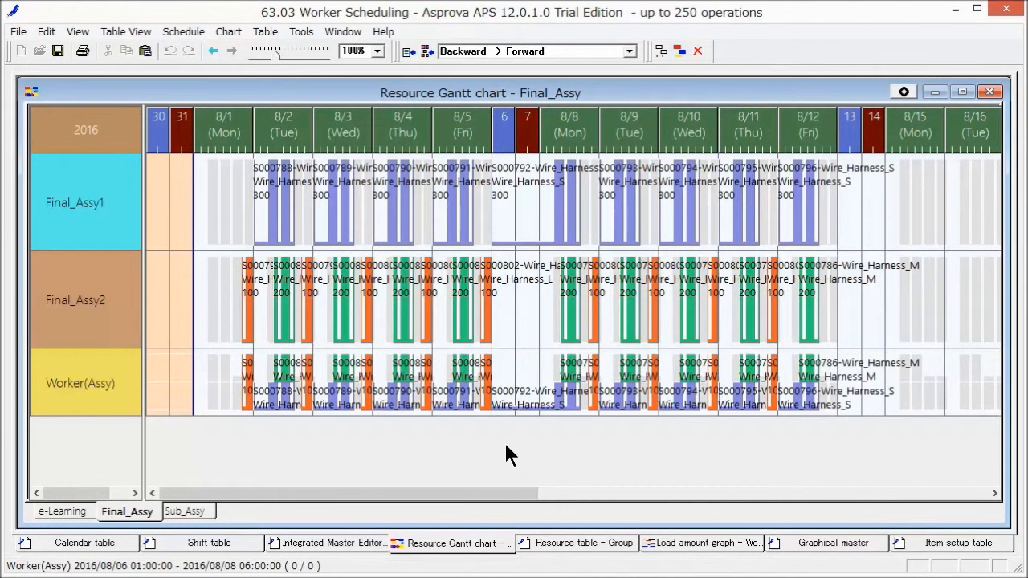
- Change the resource row content of the Worker(Assy) load amount graph to Load ratio graph
left_click(666, 543)
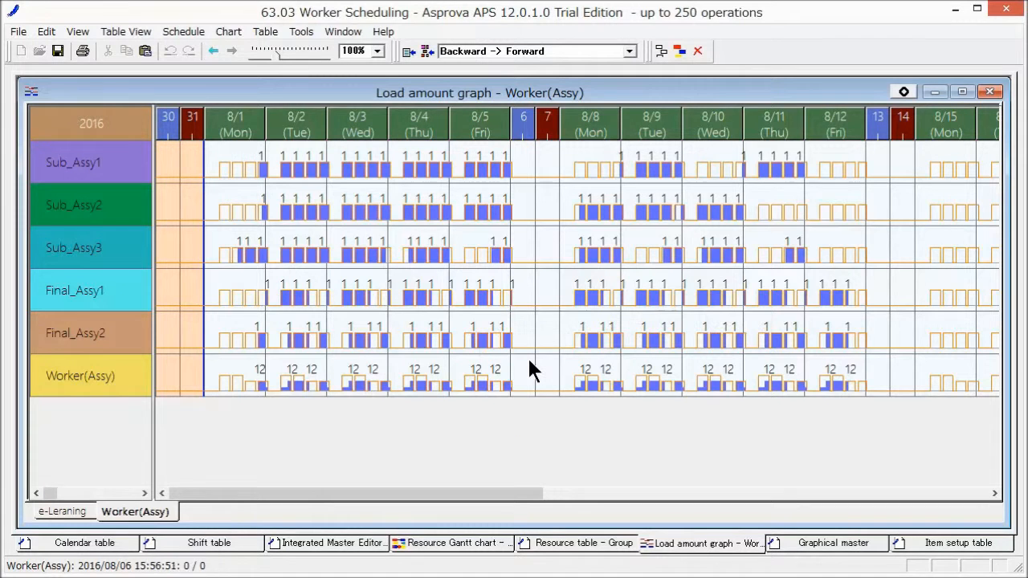
double_click(530, 363)
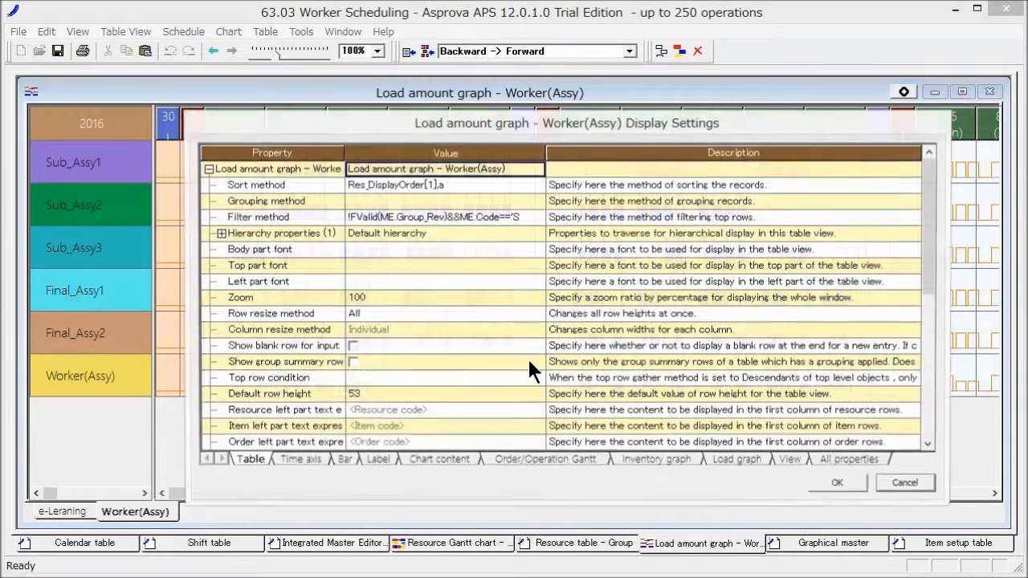
left_click(438, 460)
left_click(531, 201)
left_click(537, 202)
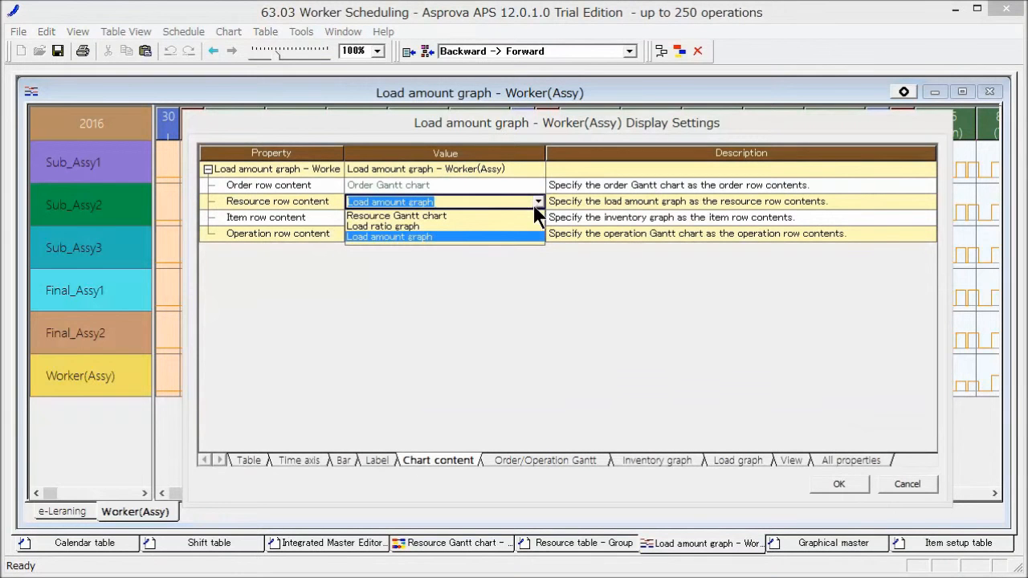
left_click(419, 225)
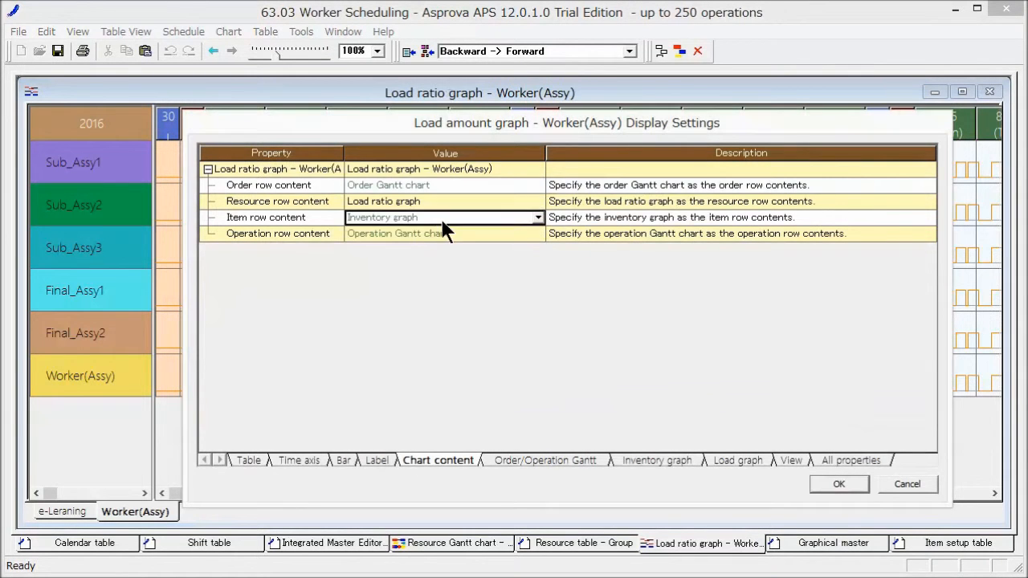
- Set the load graph summary method of the Worker(Assy) load ratio graph to Average value
left_click(738, 461)
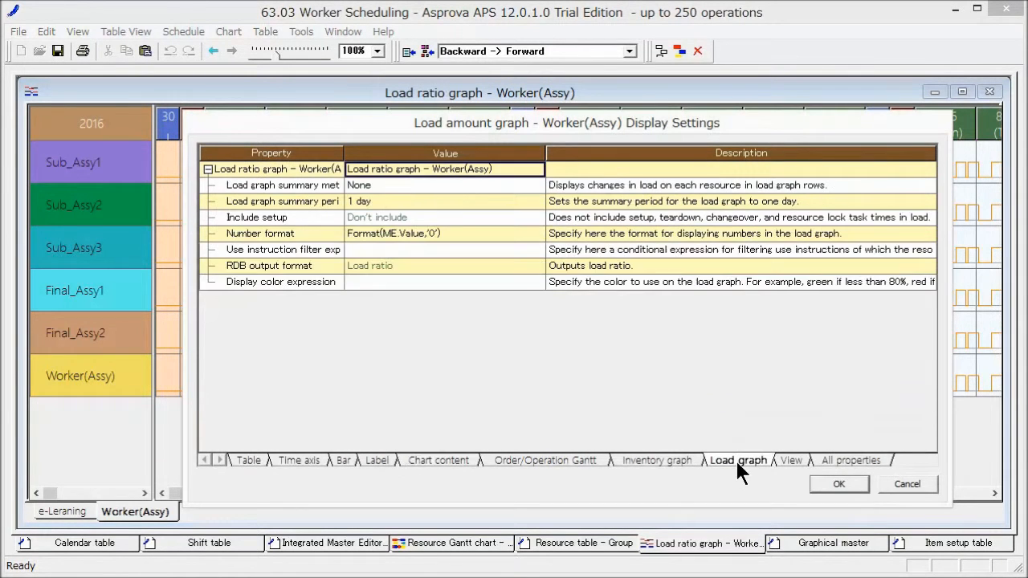
left_click(487, 187)
left_click(538, 185)
left_click(410, 209)
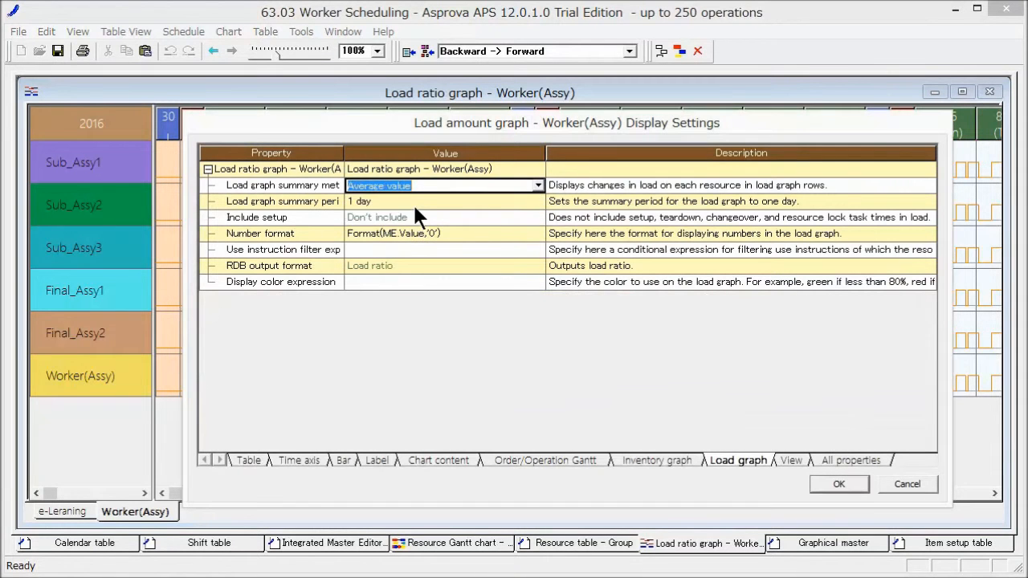
left_click(421, 201)
- Set the load ratio graph's number format to <0%> and apply the display settings
left_click(497, 234)
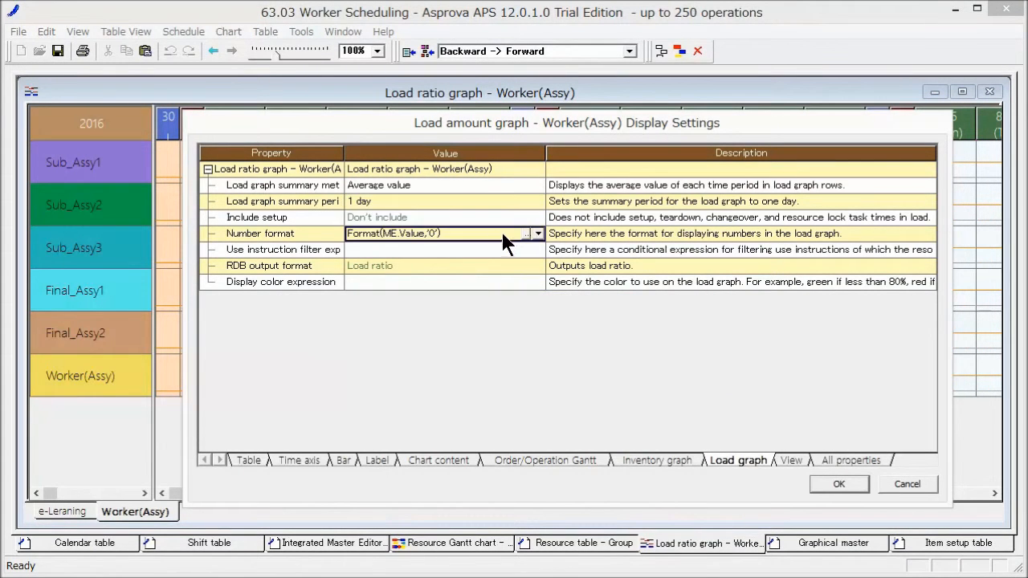
left_click(537, 234)
left_click(444, 249)
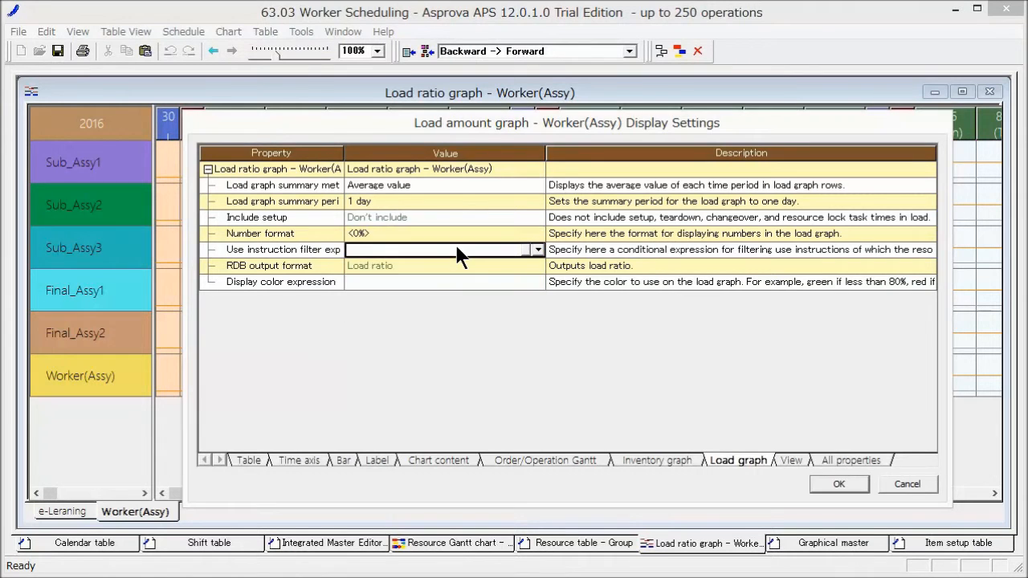
left_click(827, 483)
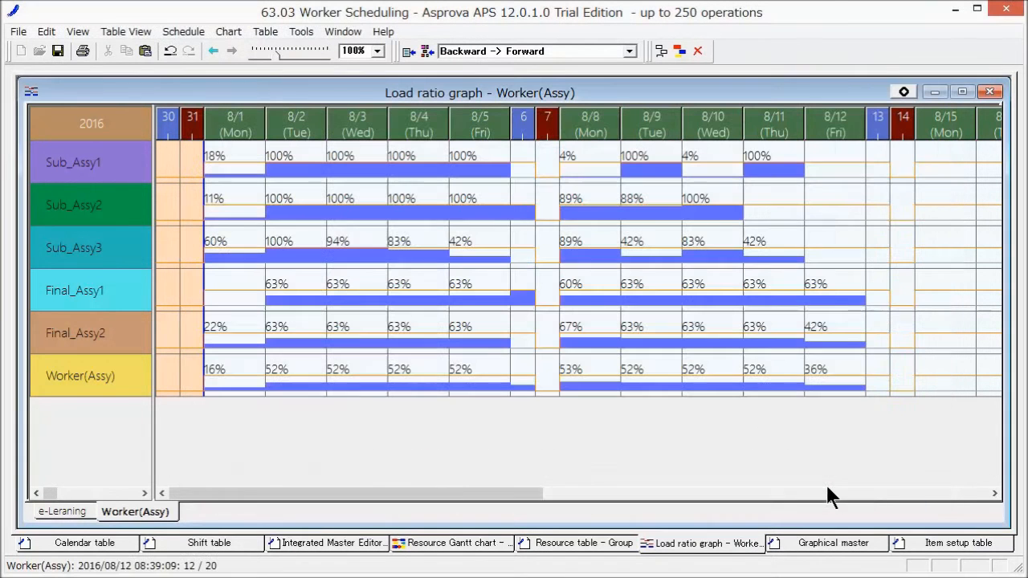
- Set the load graph summary period of the Worker(Assy) load ratio graph to 1 week
double_click(543, 374)
left_click(732, 461)
left_click(514, 201)
left_click(538, 202)
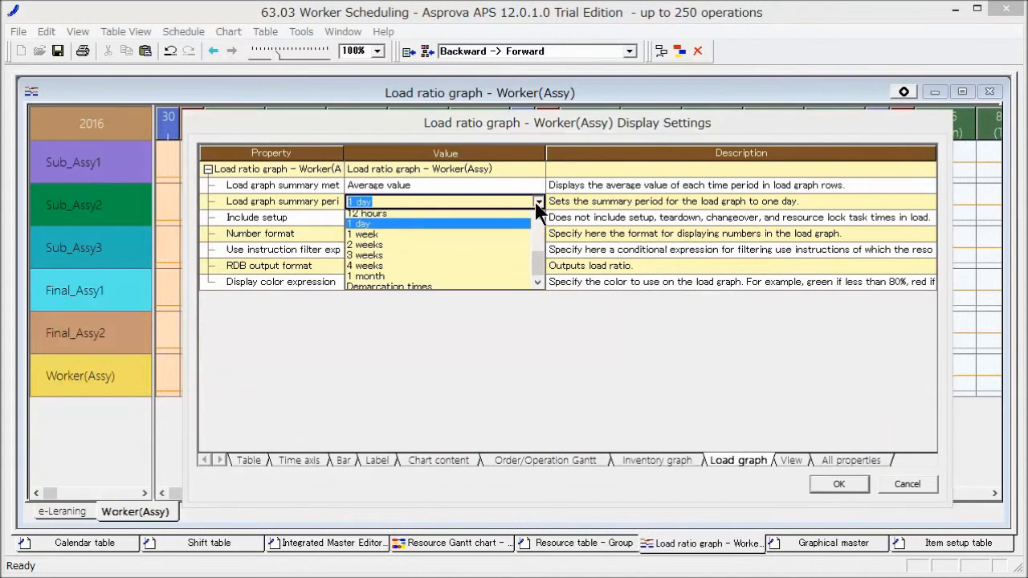
left_click(475, 226)
left_click(478, 216)
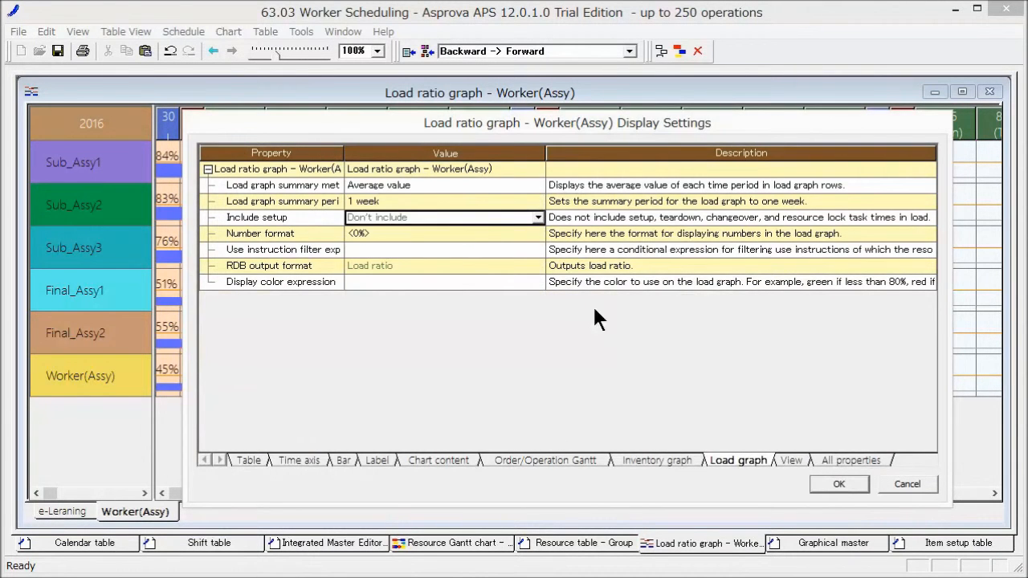
left_click(835, 483)
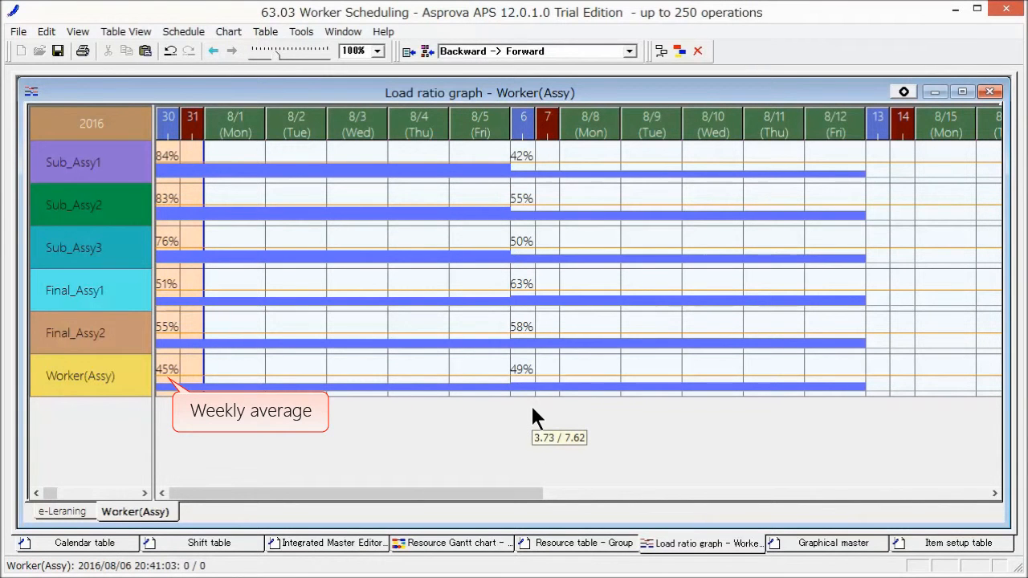
- Change the load ratio graph's summary period to 1 month to show monthly average loads
double_click(488, 371)
left_click(737, 462)
left_click(509, 201)
left_click(538, 202)
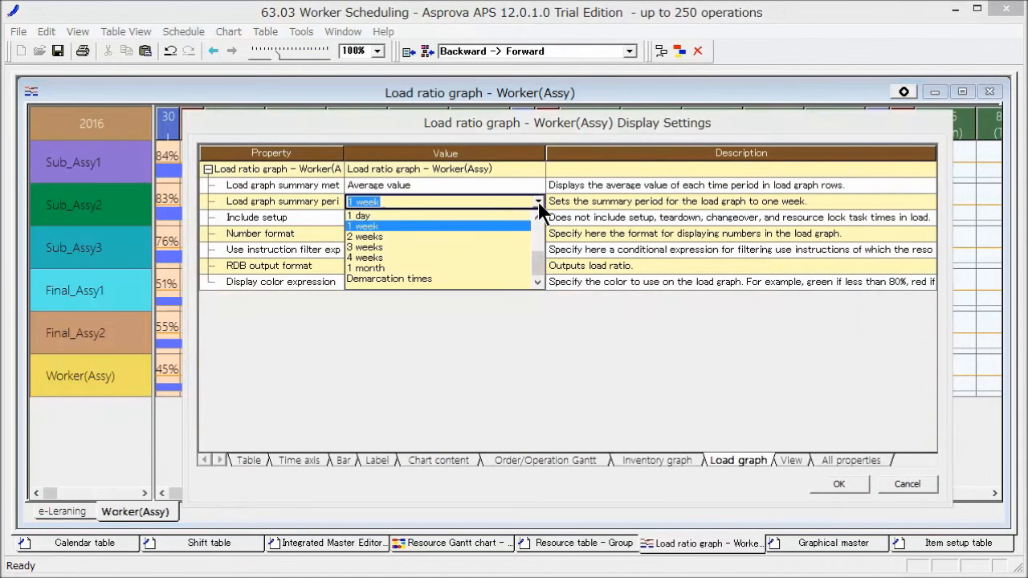
left_click(379, 267)
left_click(837, 482)
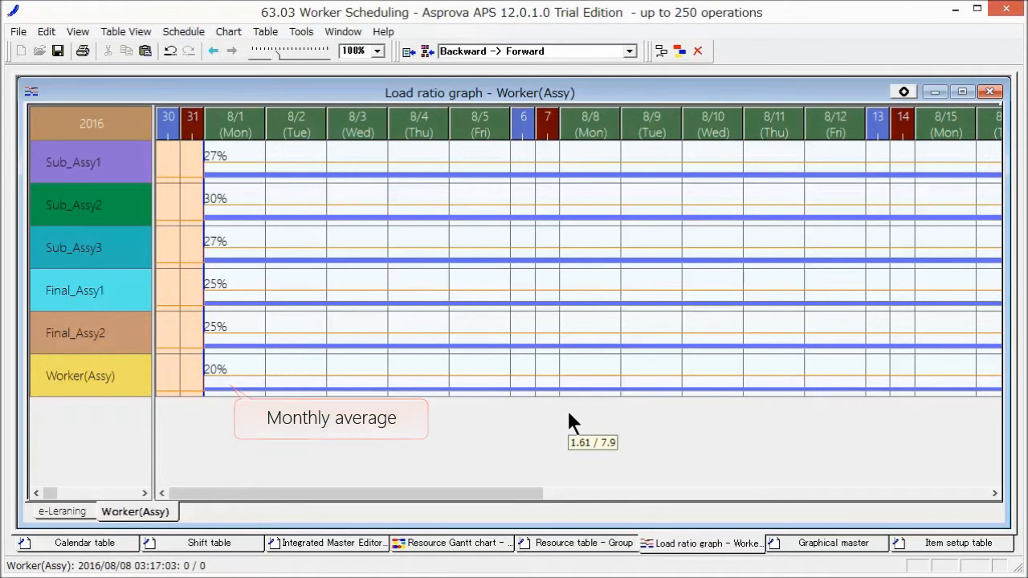
- Set the load ratio graph's summary period back to 1 day to show daily average loads
double_click(496, 371)
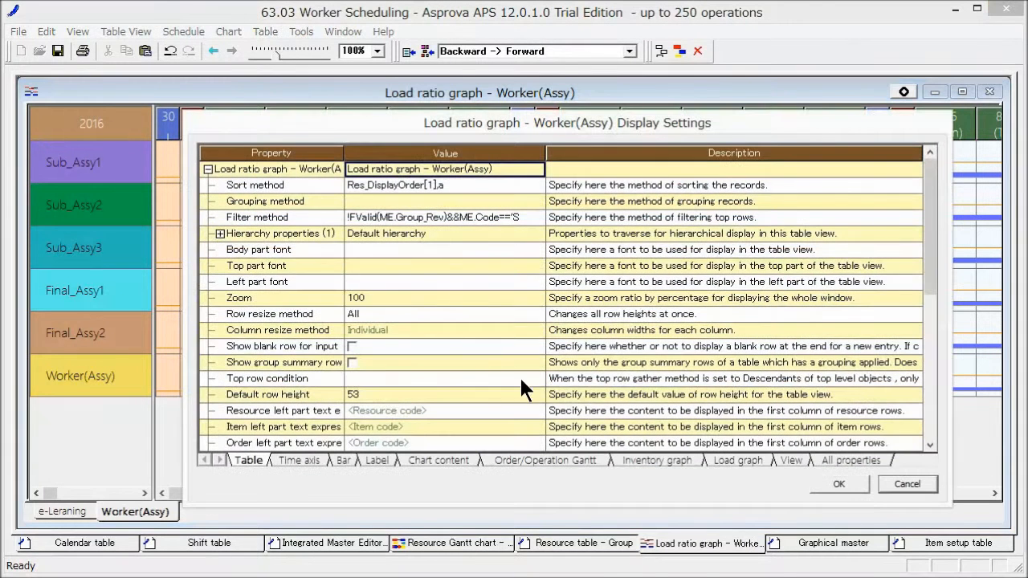
left_click(732, 461)
left_click(535, 201)
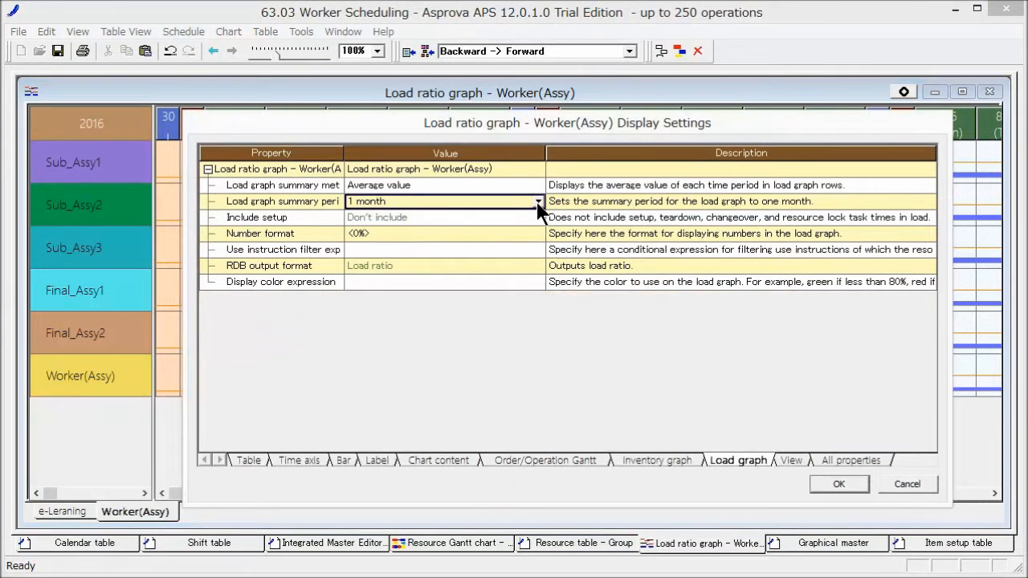
left_click(537, 201)
left_click(484, 216)
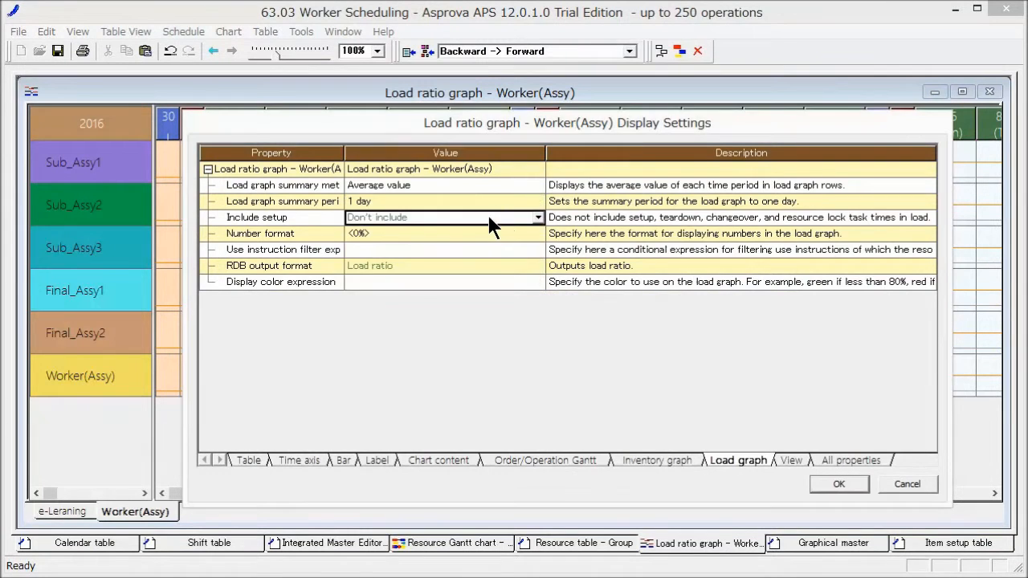
left_click(836, 484)
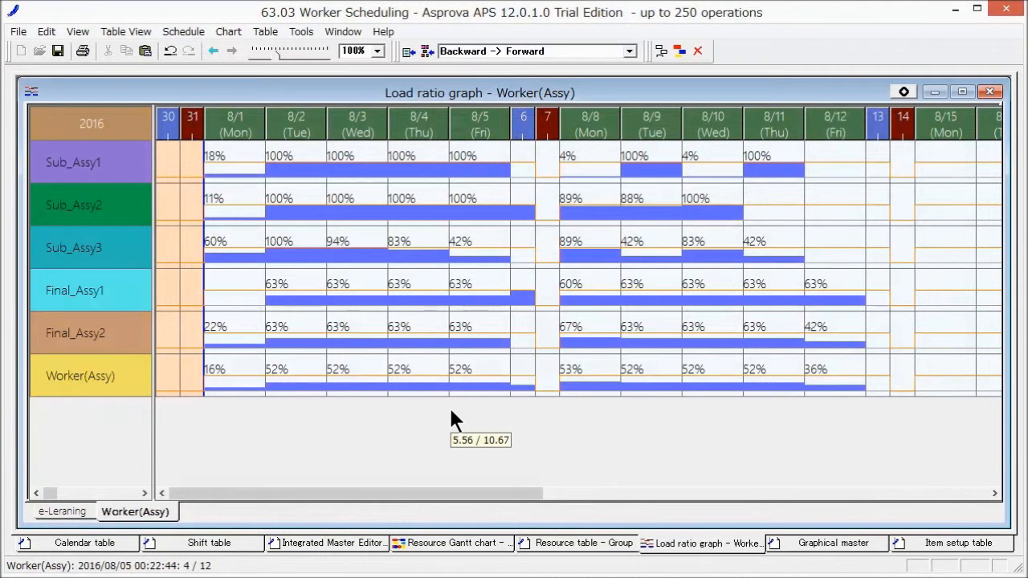